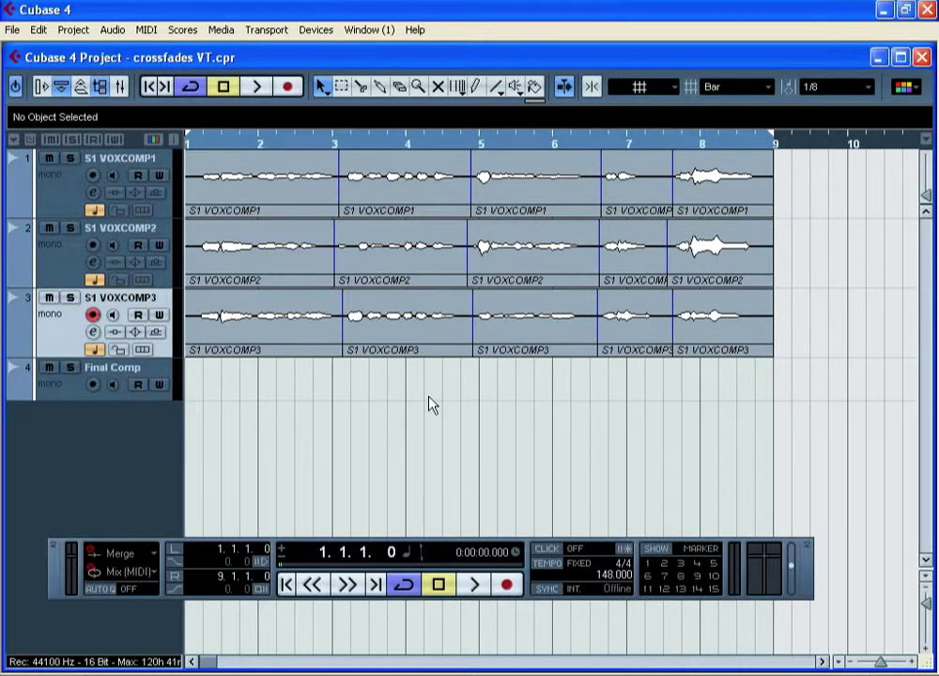
- Audition S1 VOXCOMP1, S1 VOXCOMP2 and S1 VOXCOMP3 soloed in turn, leaving VOXCOMP3 soloed
left_click(68, 210)
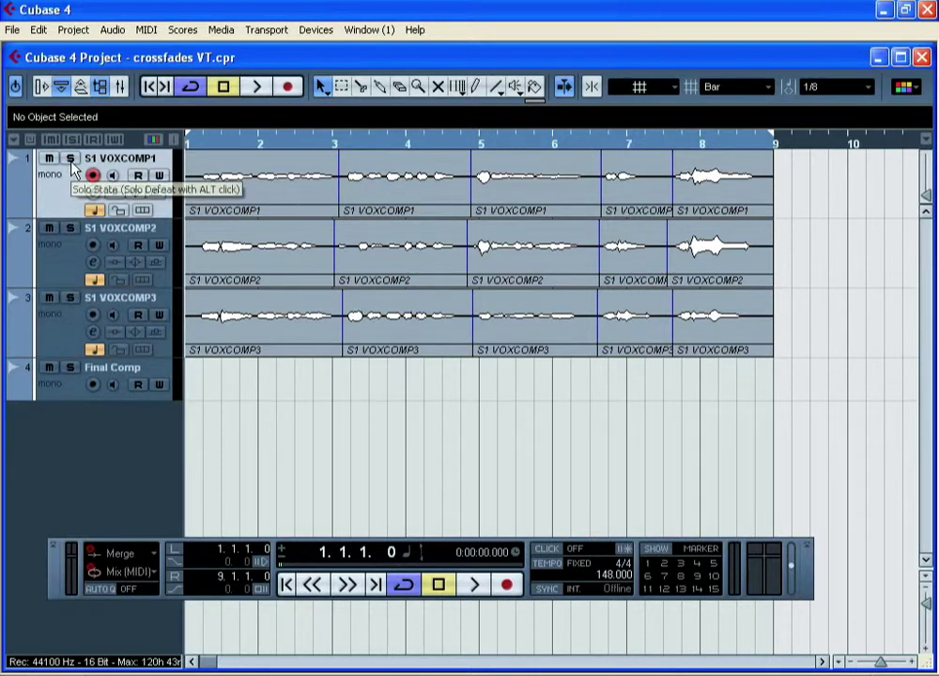
left_click(70, 158)
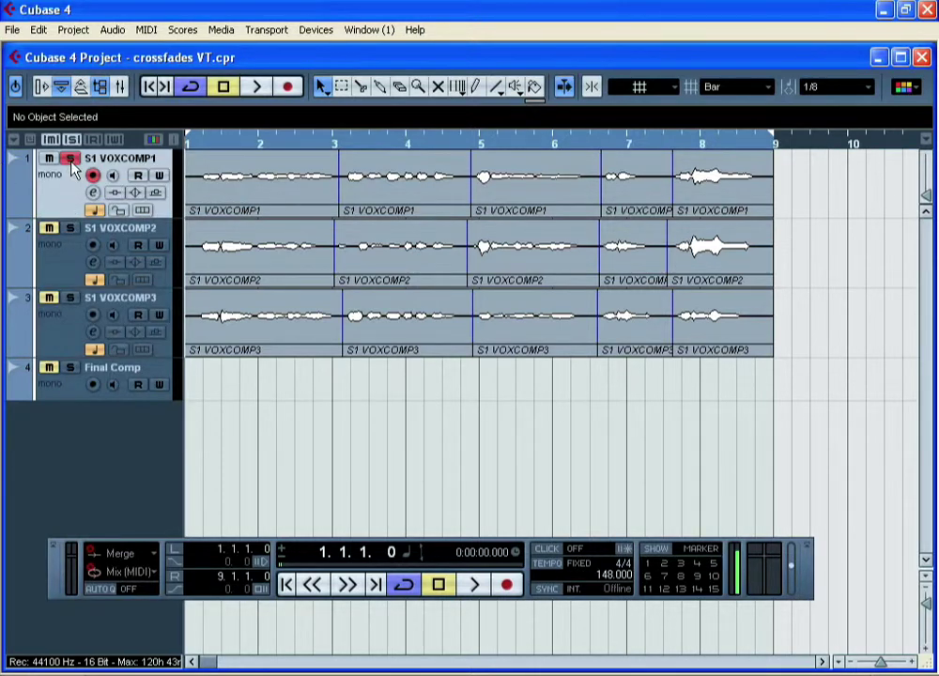
left_click(476, 585)
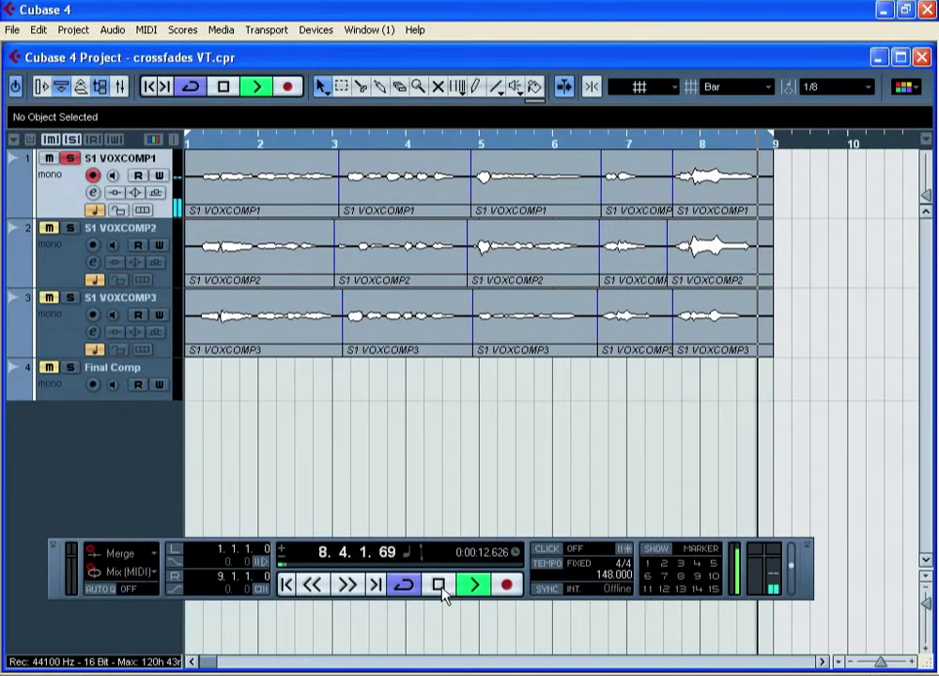
left_click(439, 584)
left_click(62, 266)
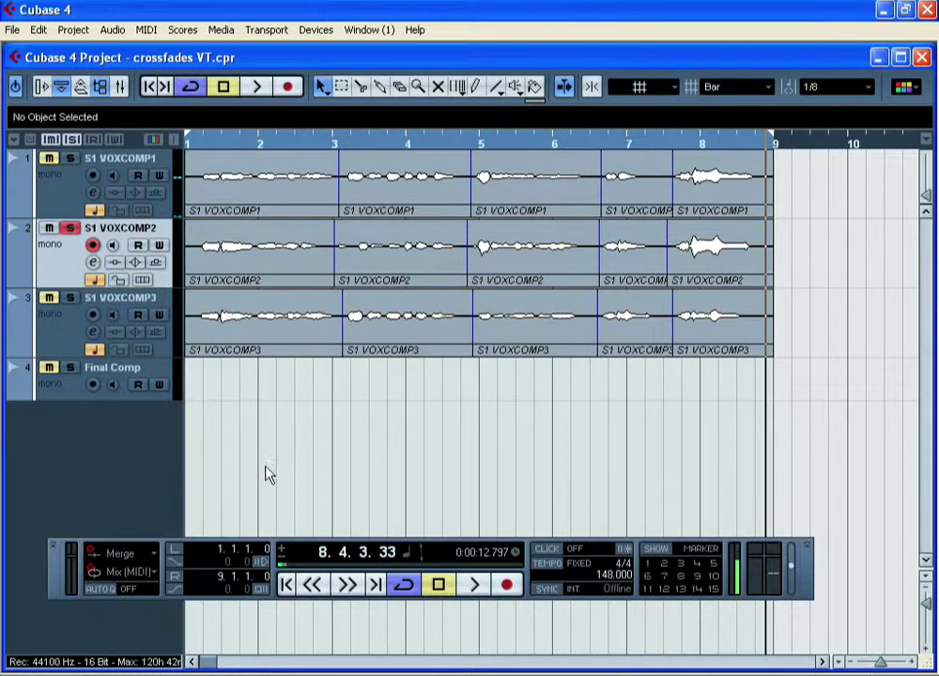
left_click(472, 586)
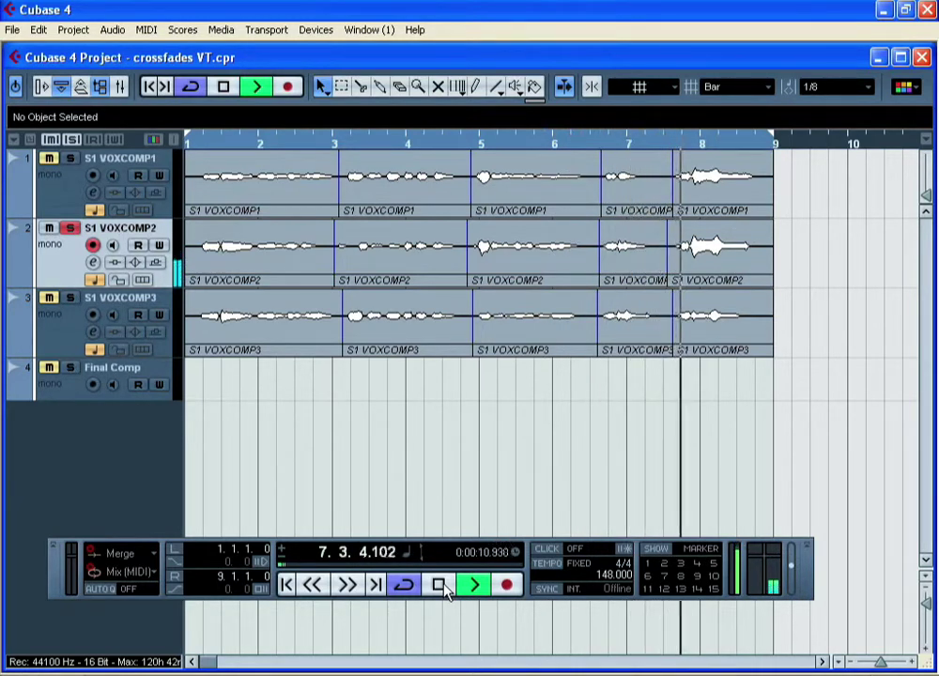
left_click(445, 587)
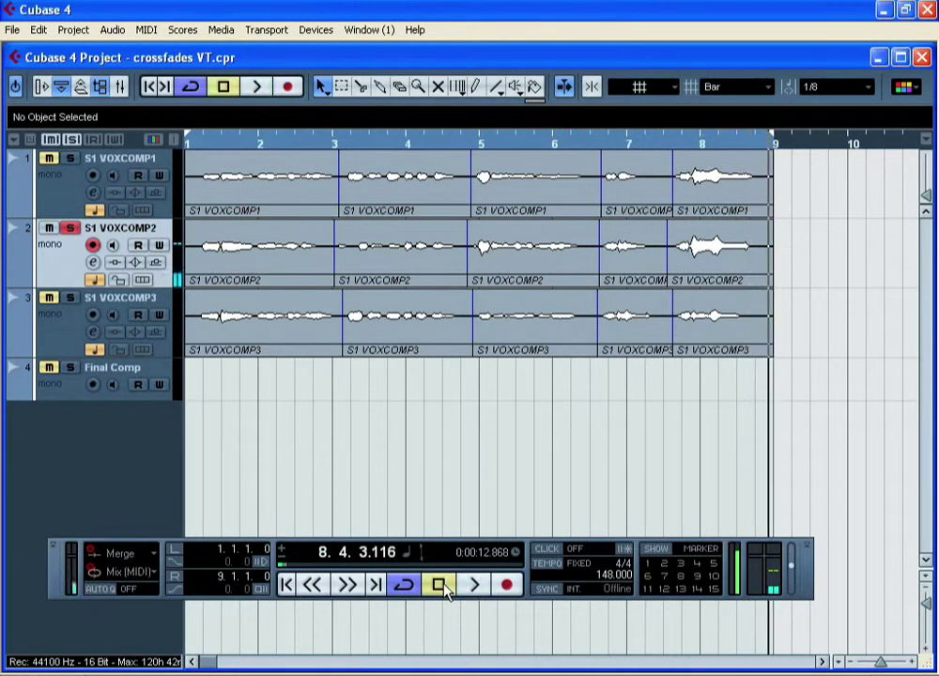
left_click(56, 340)
left_click(472, 584)
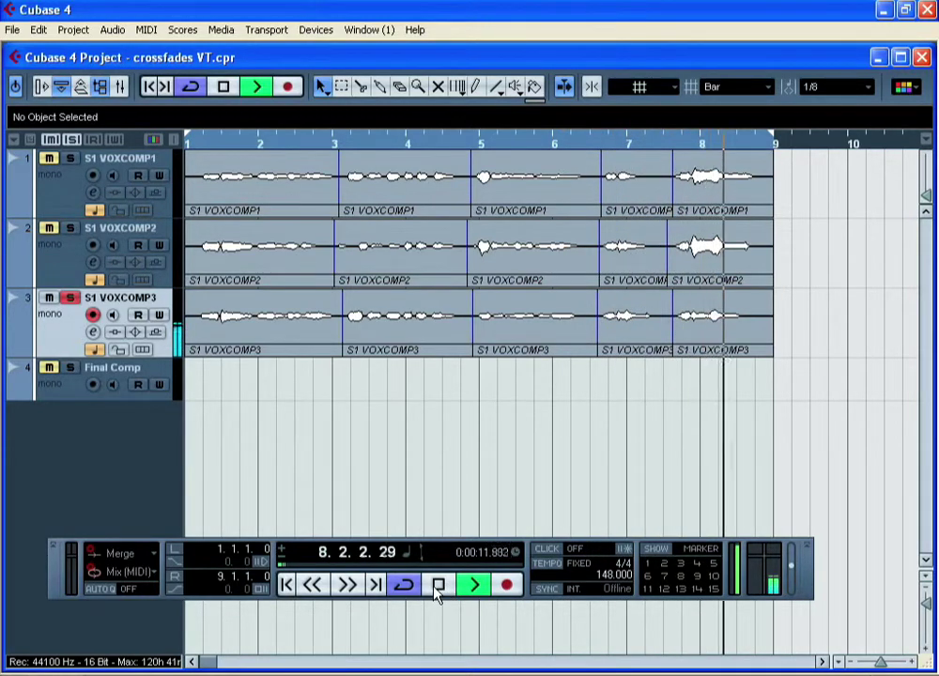
left_click(436, 586)
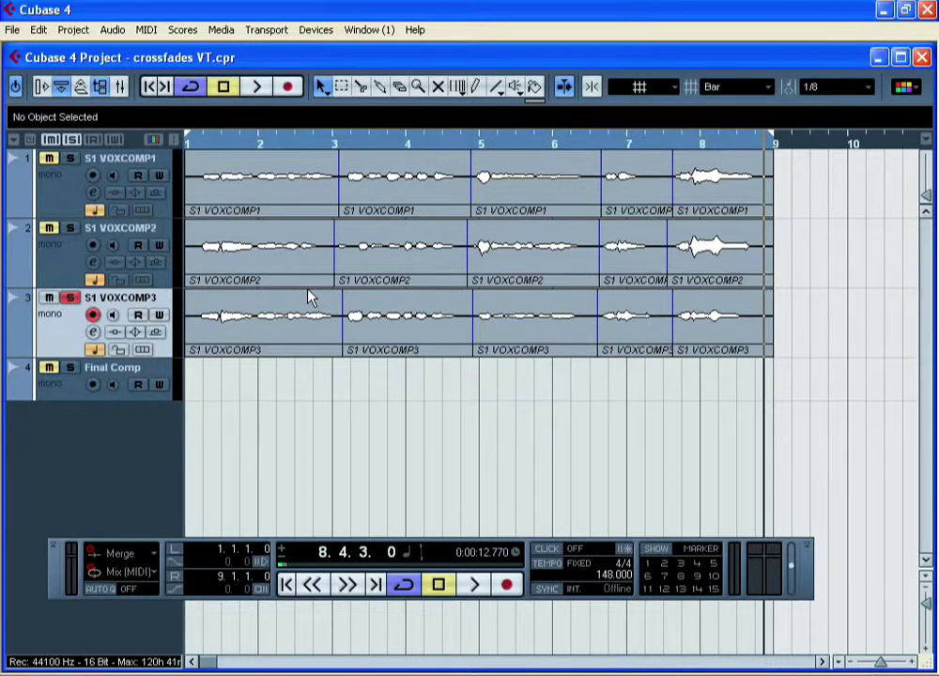
- Switch the active editing tool to the Mute tool
key("7")
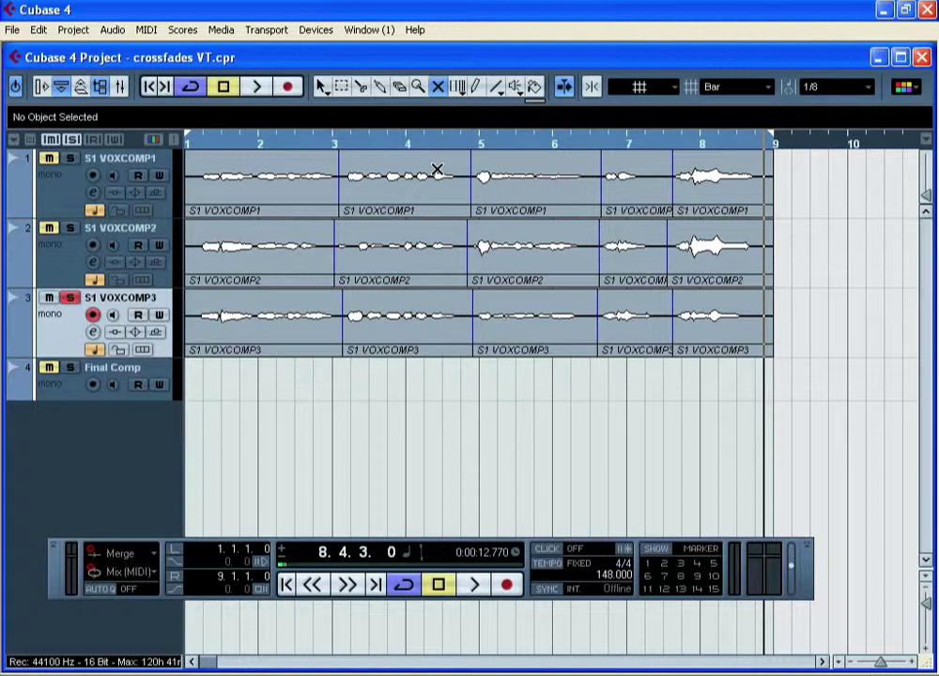
- Mute the two unused take events in each of the five phrases, then return to the Object Selection tool
left_click(211, 190)
left_click(237, 262)
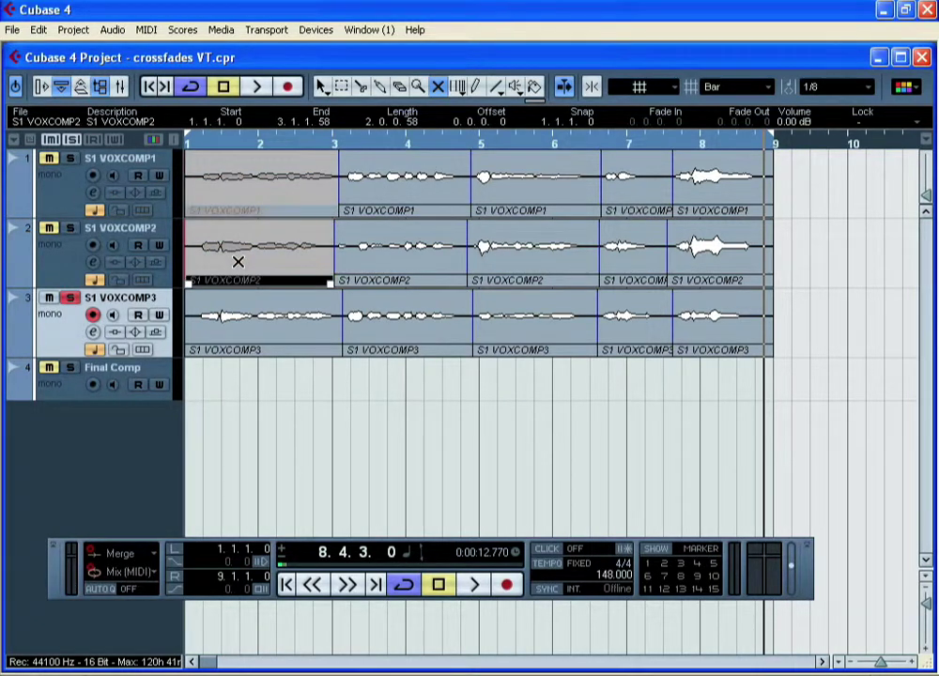
left_click(361, 262)
left_click(392, 329)
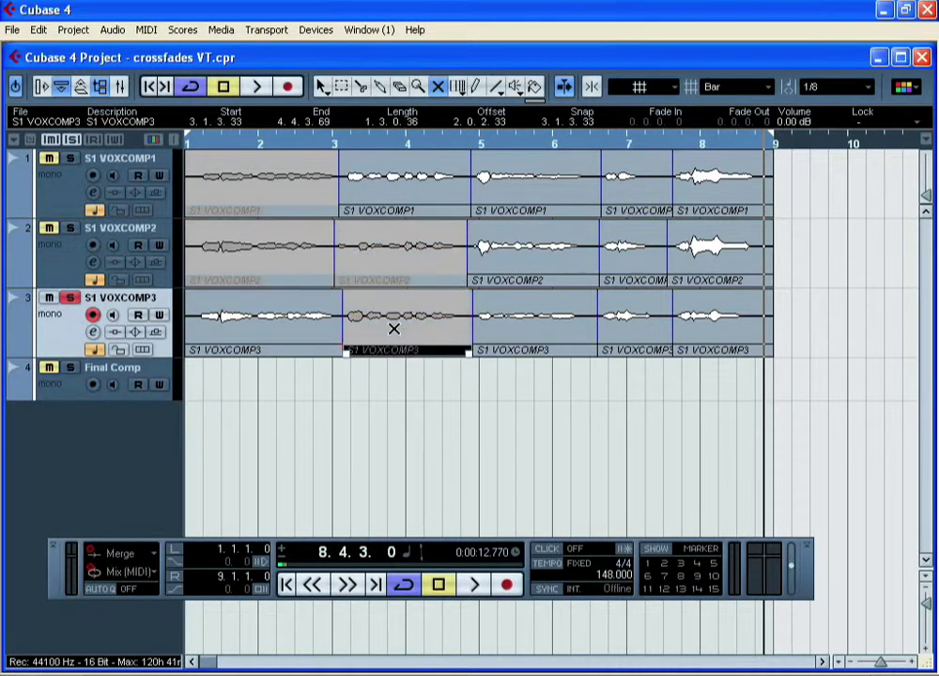
left_click(515, 178)
left_click(526, 325)
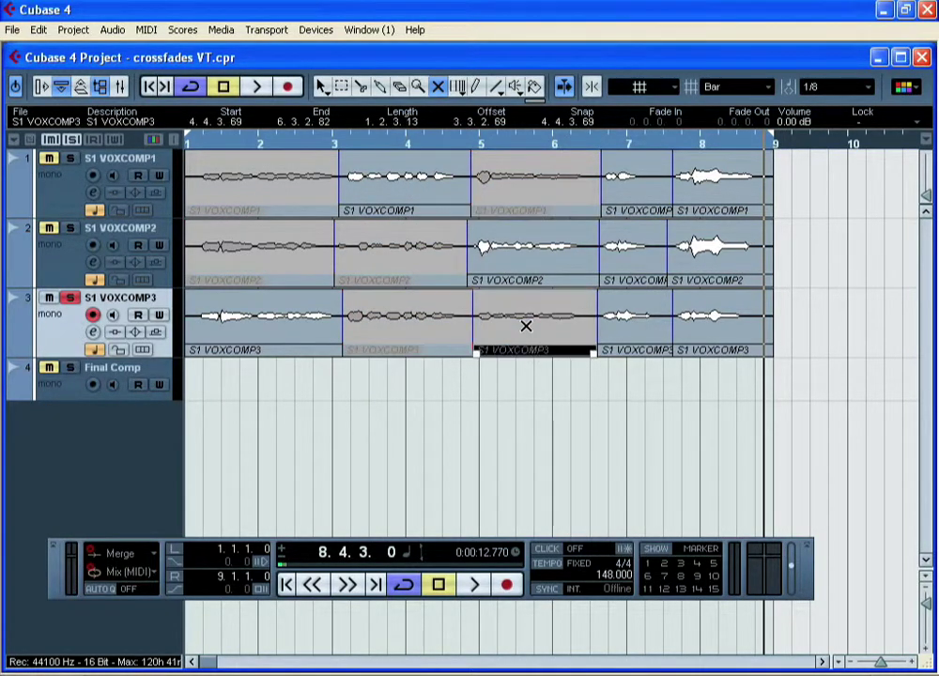
left_click(632, 209)
left_click(629, 256)
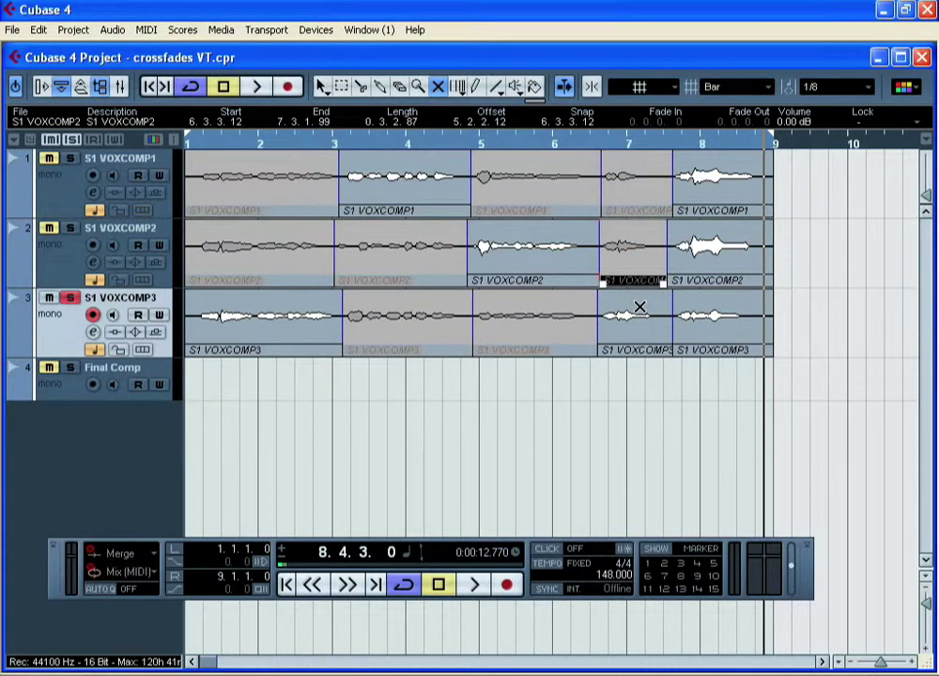
left_click(731, 178)
left_click(725, 320)
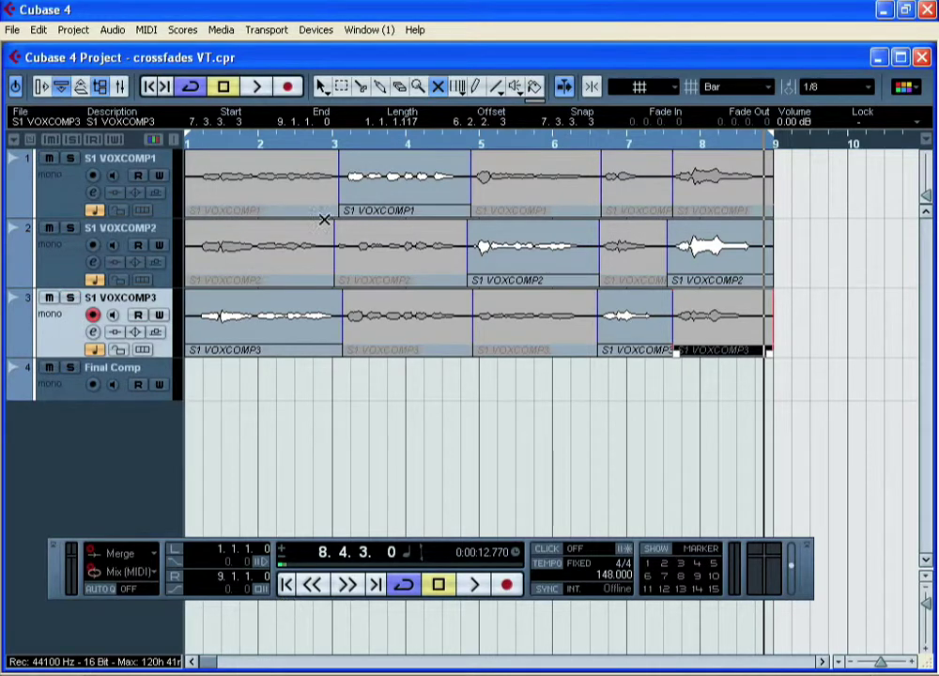
left_click(320, 87)
left_click(286, 584)
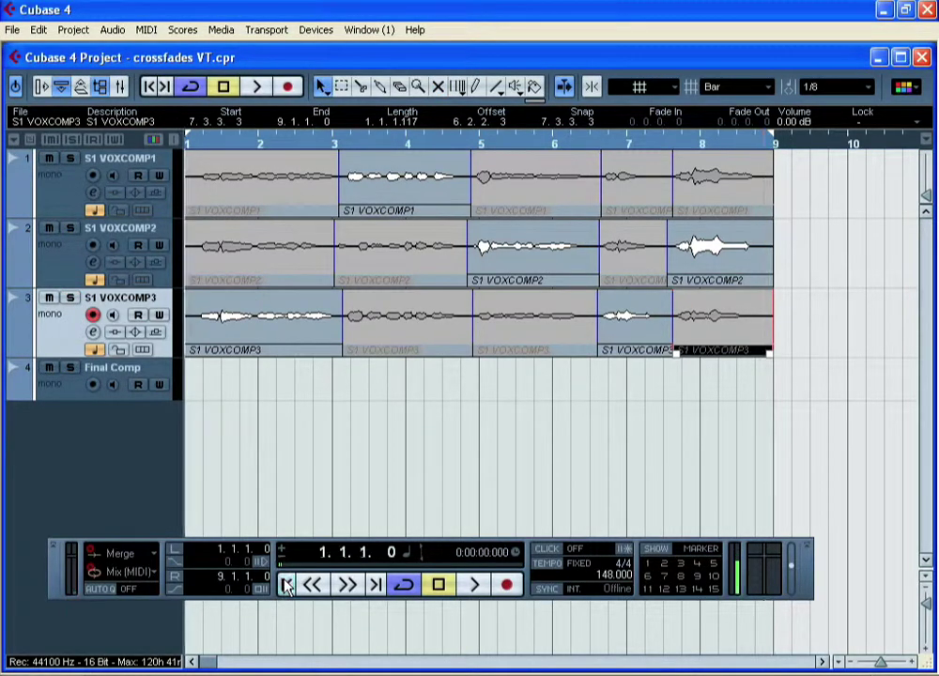
left_click(474, 586)
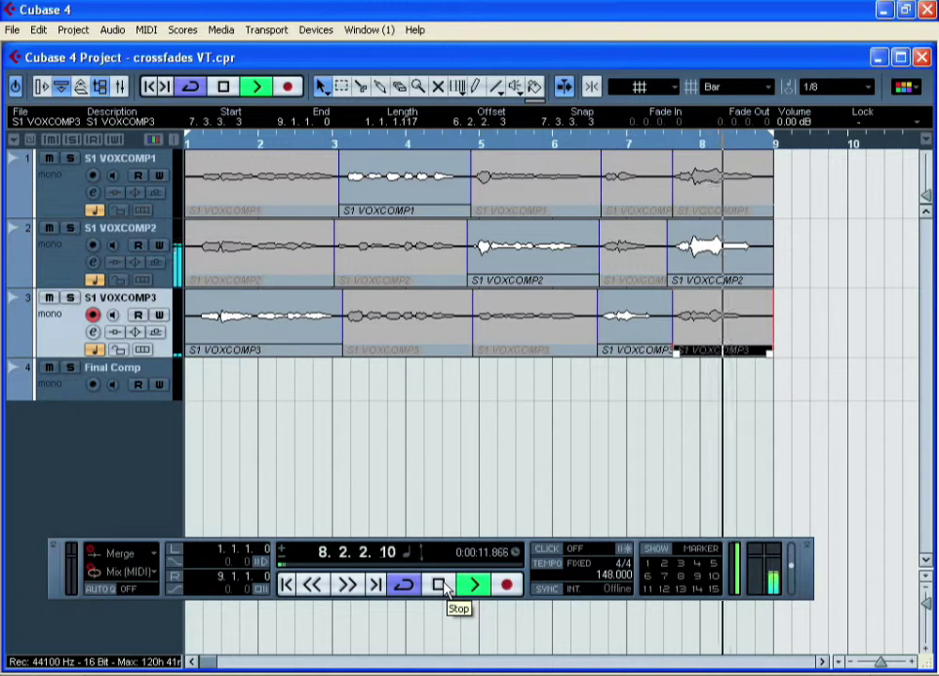
left_click(438, 585)
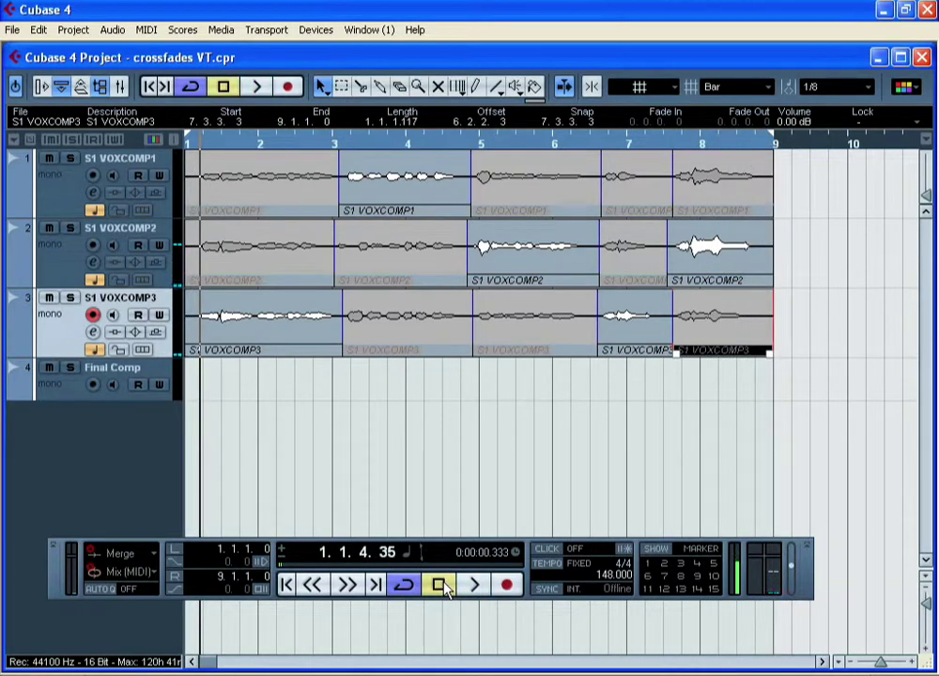
left_click(288, 585)
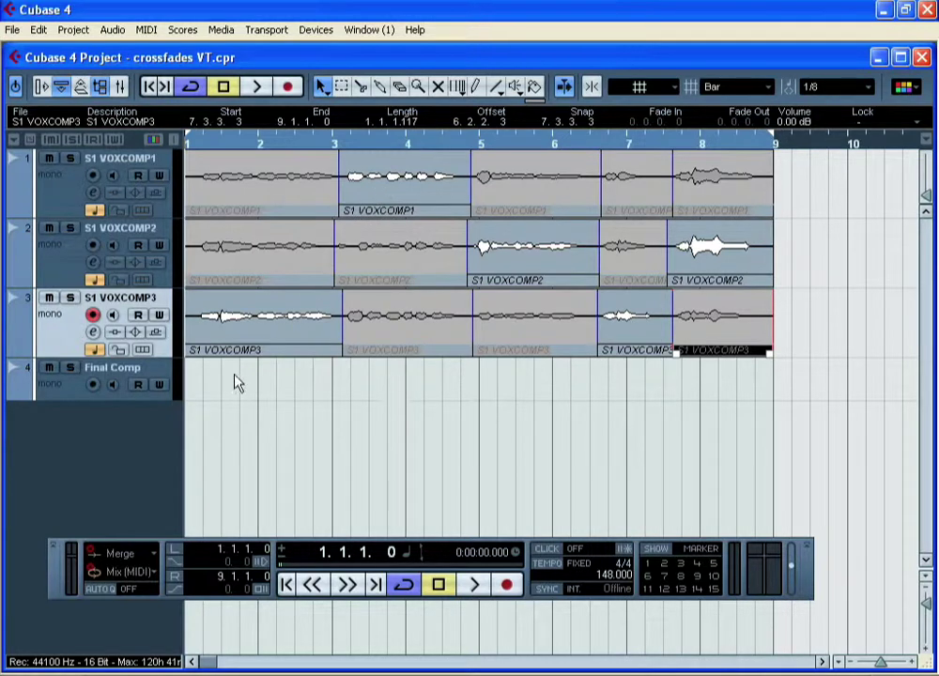
- Move the first three kept phrases (VOXCOMP3, VOXCOMP1, VOXCOMP2) straight down onto Final Comp
left_click(252, 318)
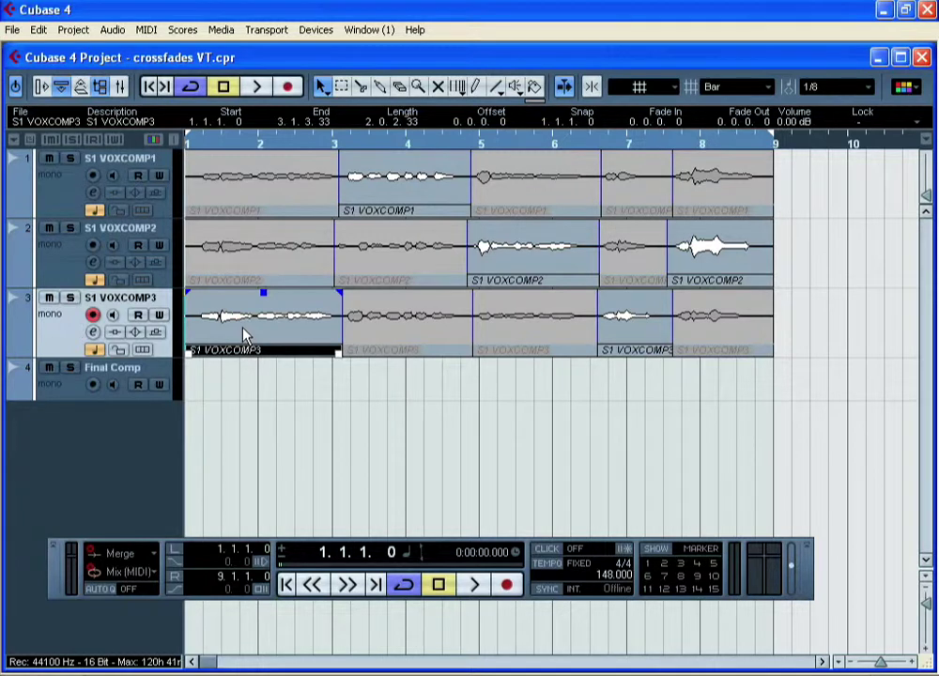
left_click_drag(244, 335, 226, 372)
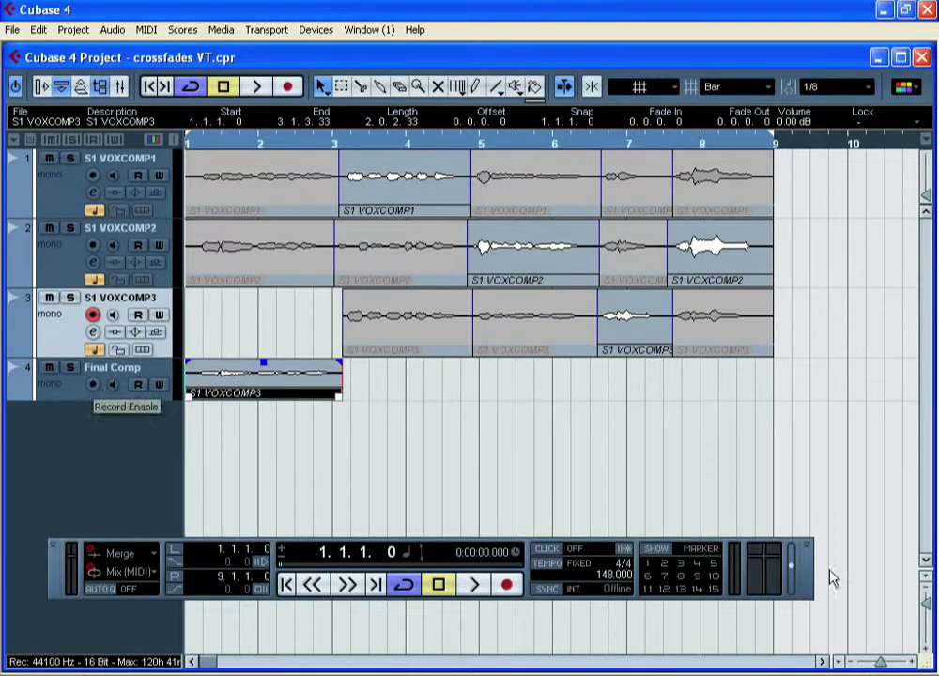
left_click(408, 197)
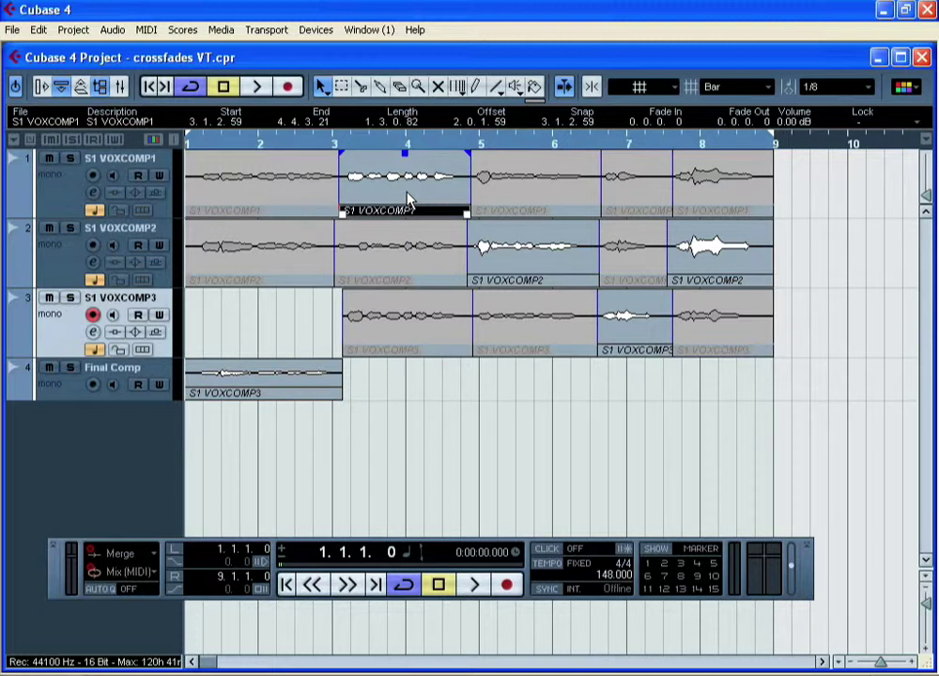
left_click_drag(408, 198, 408, 394)
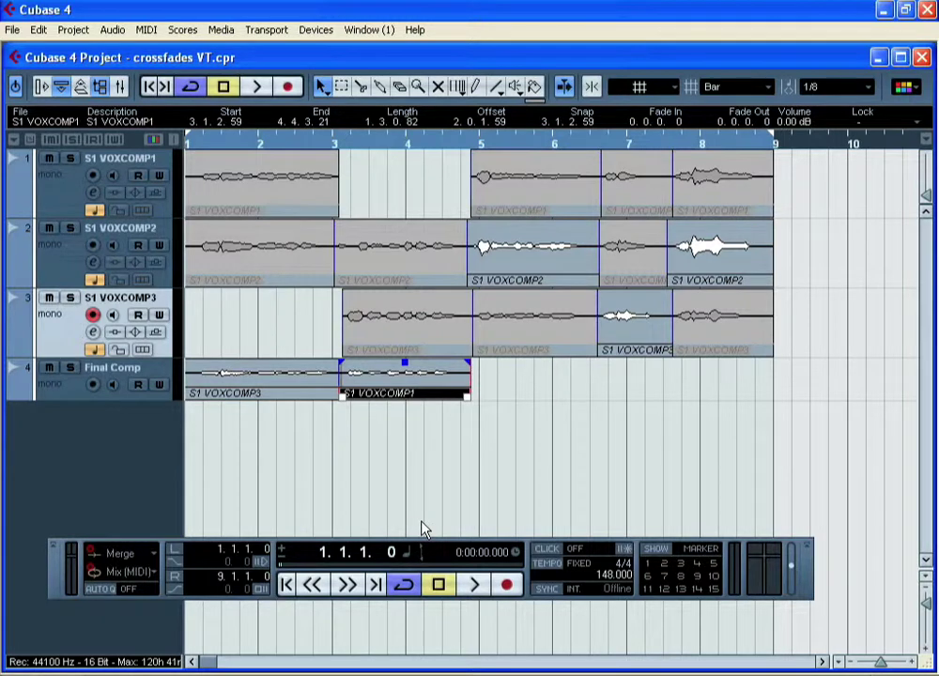
left_click(529, 266)
left_click_drag(532, 267, 531, 389)
- Move the fourth (VOXCOMP3) and fifth (VOXCOMP2) phrases onto Final Comp and make it the active track
left_click(635, 329)
left_click_drag(634, 328, 632, 385)
left_click(729, 261)
left_click_drag(728, 260, 728, 373)
left_click(645, 469)
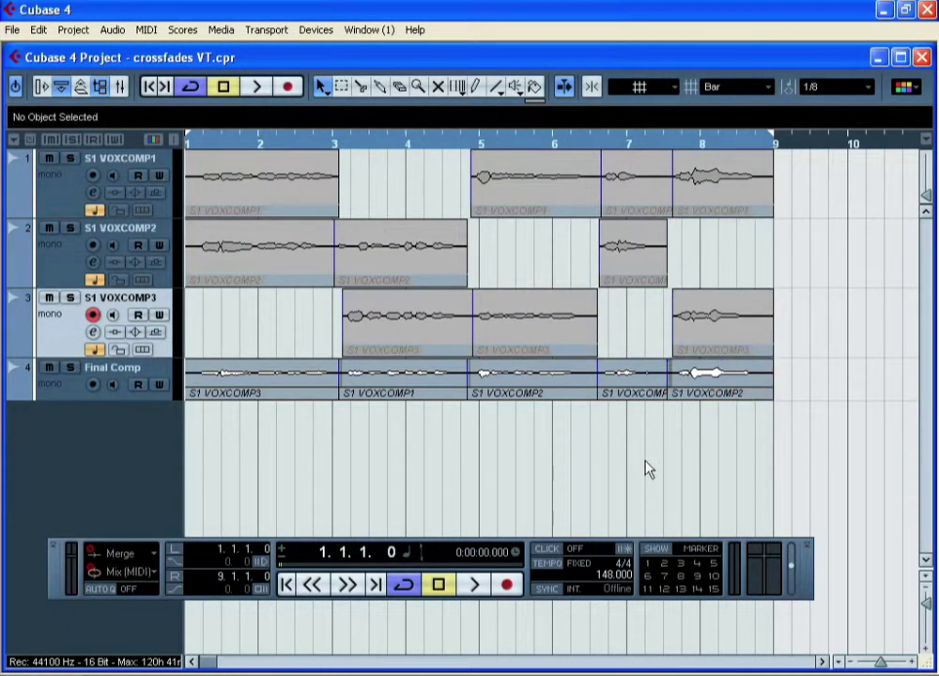
left_click(63, 385)
- Solo and play back the Final Comp track, then drag its lower edge to make it taller
left_click(70, 368)
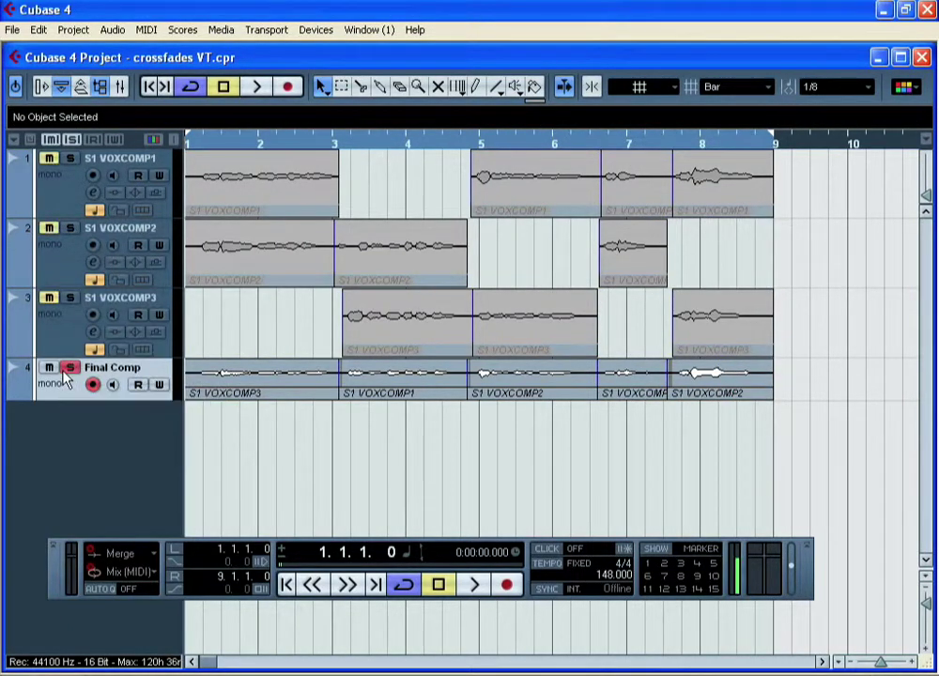
left_click(474, 585)
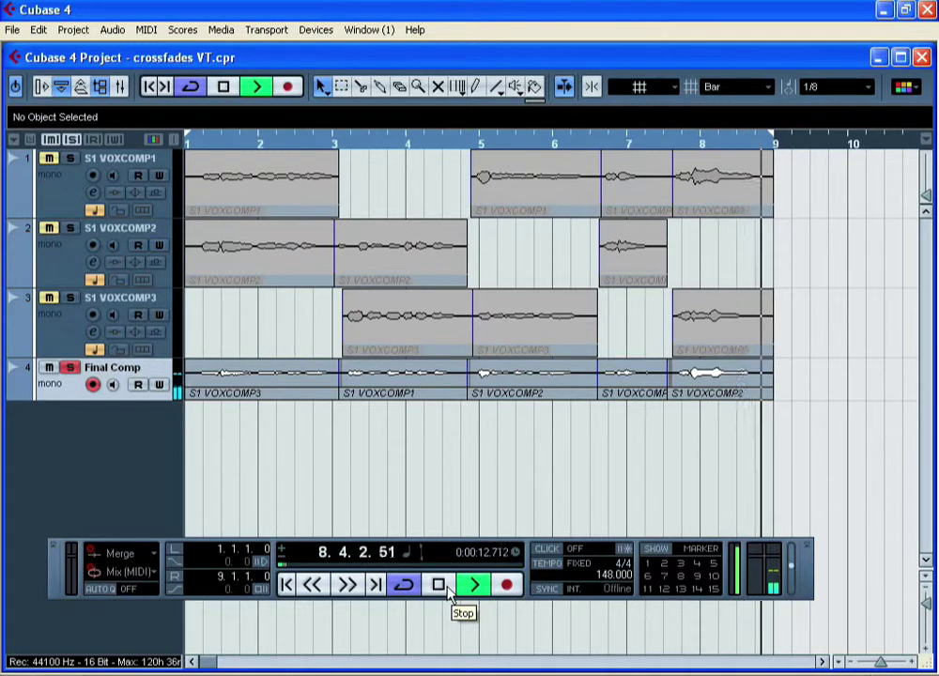
left_click(448, 588)
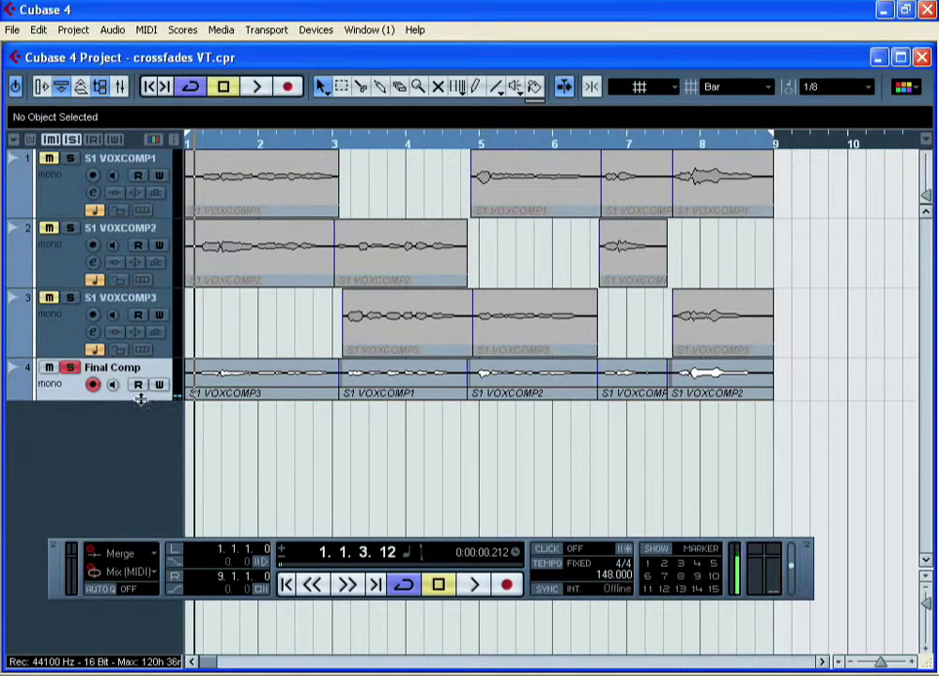
left_click_drag(139, 398, 134, 486)
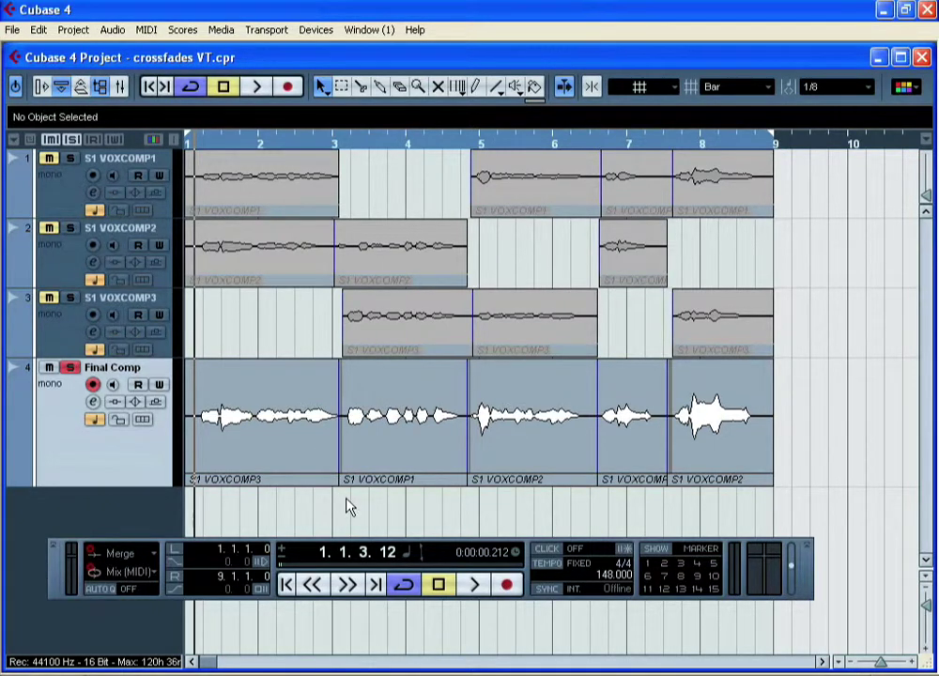
- Zoom in on the first few bars and select the first Final Comp event
key("h")
key("h")
key("h")
key("h")
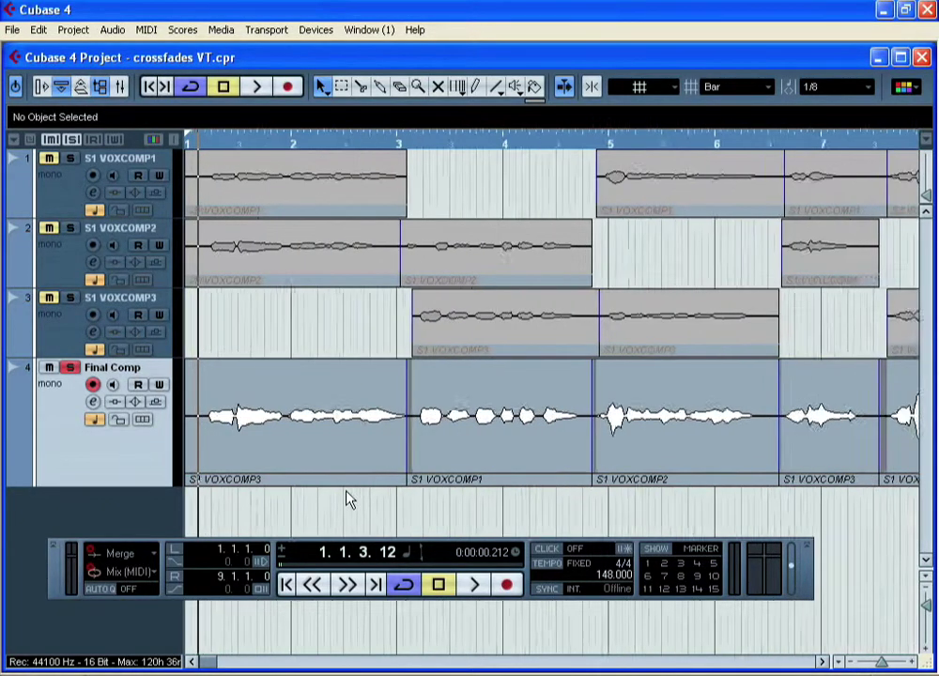
left_click(459, 469)
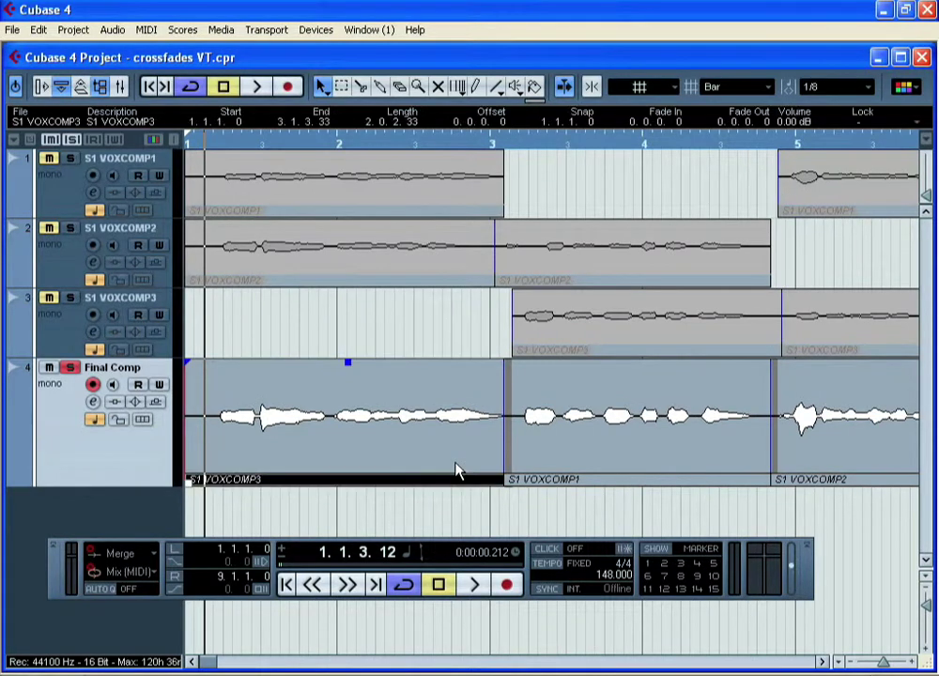
- Crossfade the first two Final Comp events (VOXCOMP3 into VOXCOMP1) and zoom in near bar 3
left_click(540, 470)
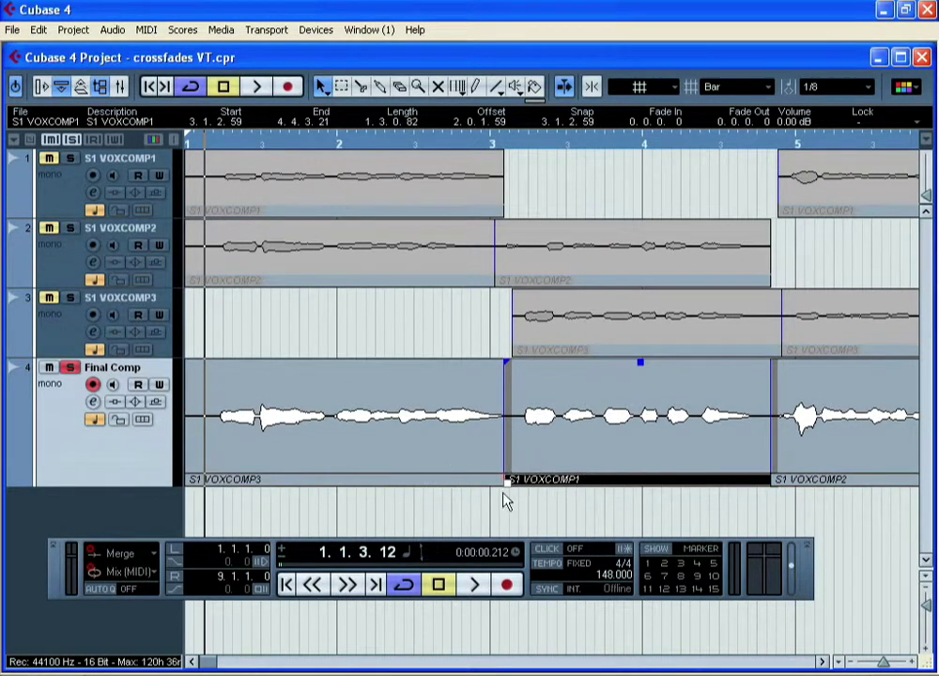
left_click(530, 514)
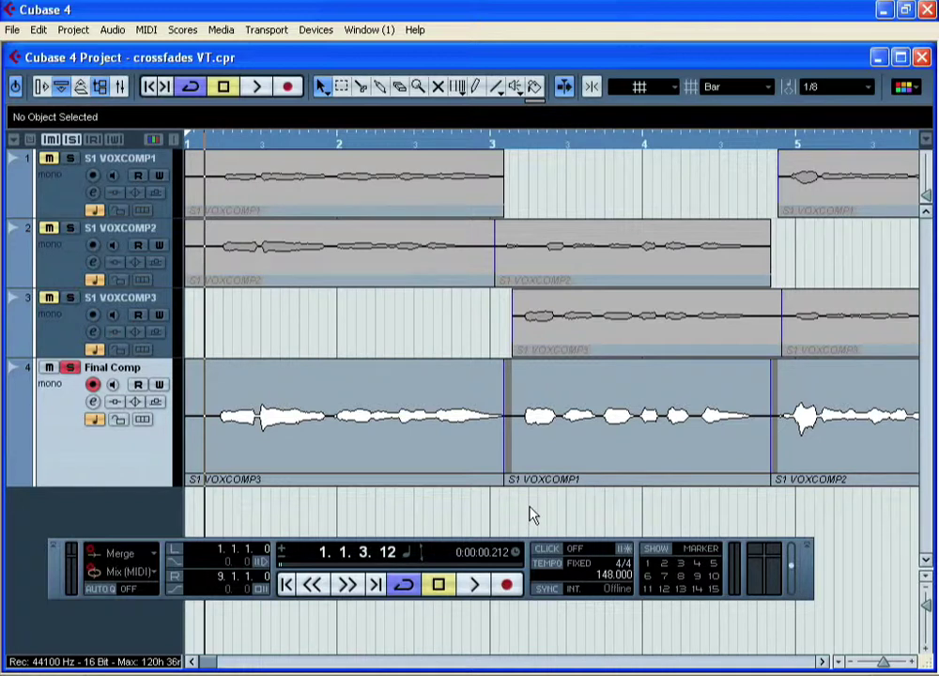
left_click_drag(530, 515, 477, 439)
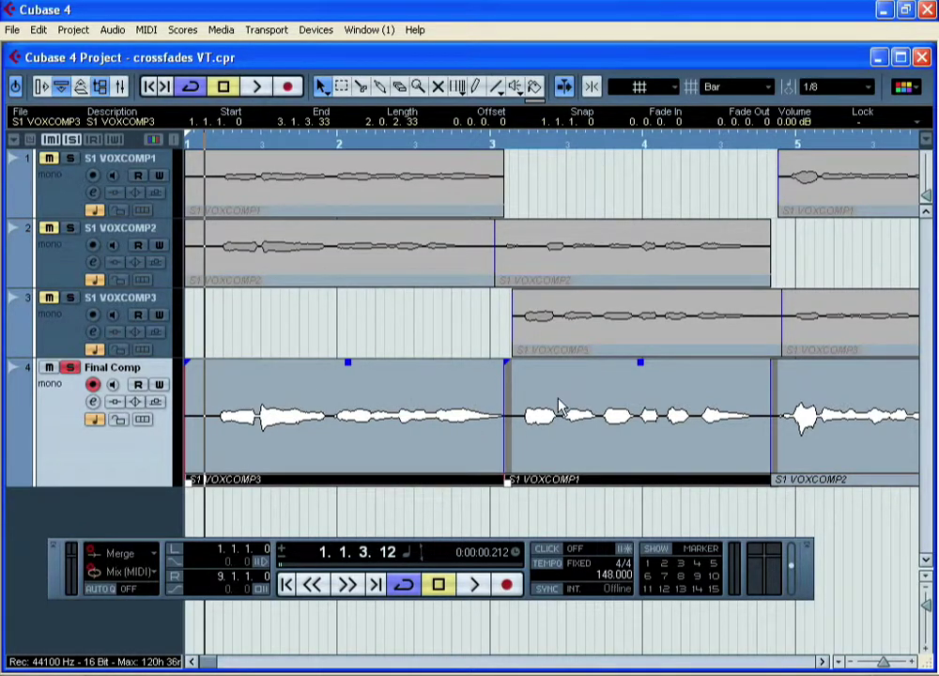
key("x")
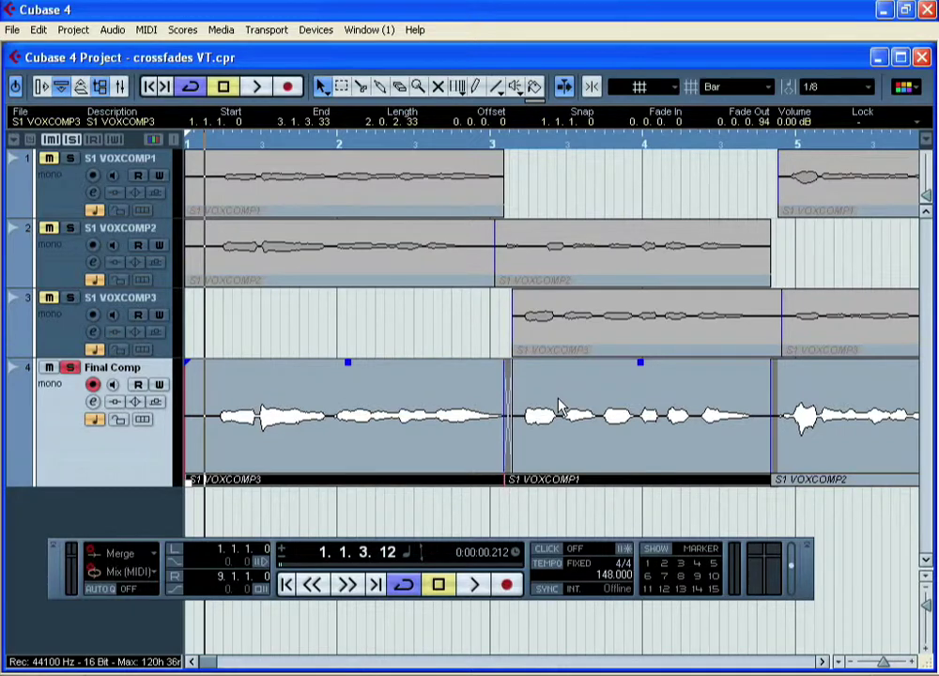
left_click_drag(511, 147, 511, 245)
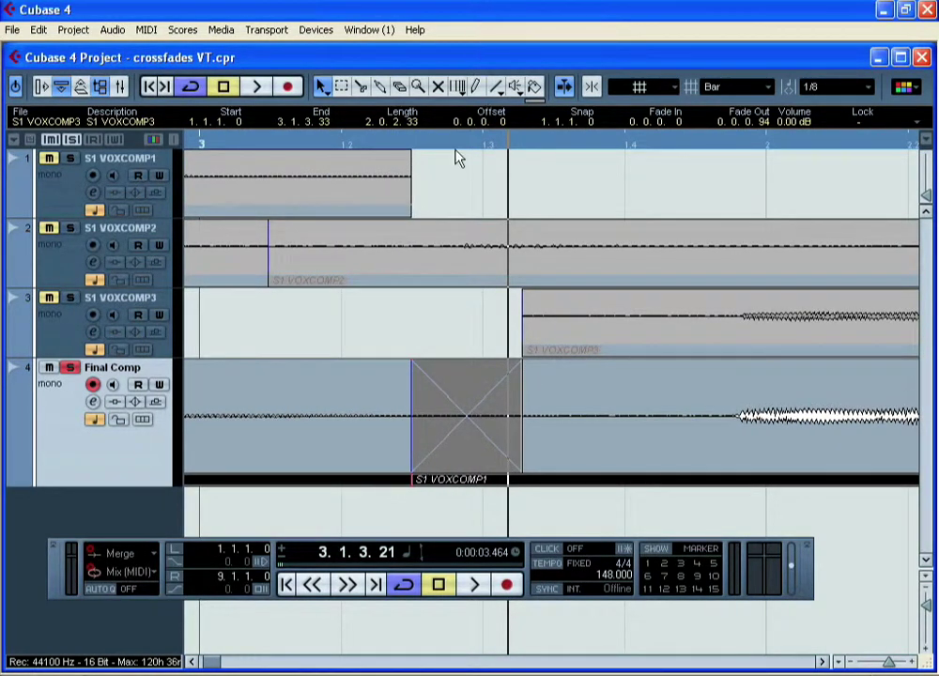
- Zoom back out and crossfade the second and third Final Comp events (VOXCOMP1 into VOXCOMP2)
left_click_drag(448, 142, 415, 29)
left_click(474, 509)
left_click_drag(476, 509, 450, 455)
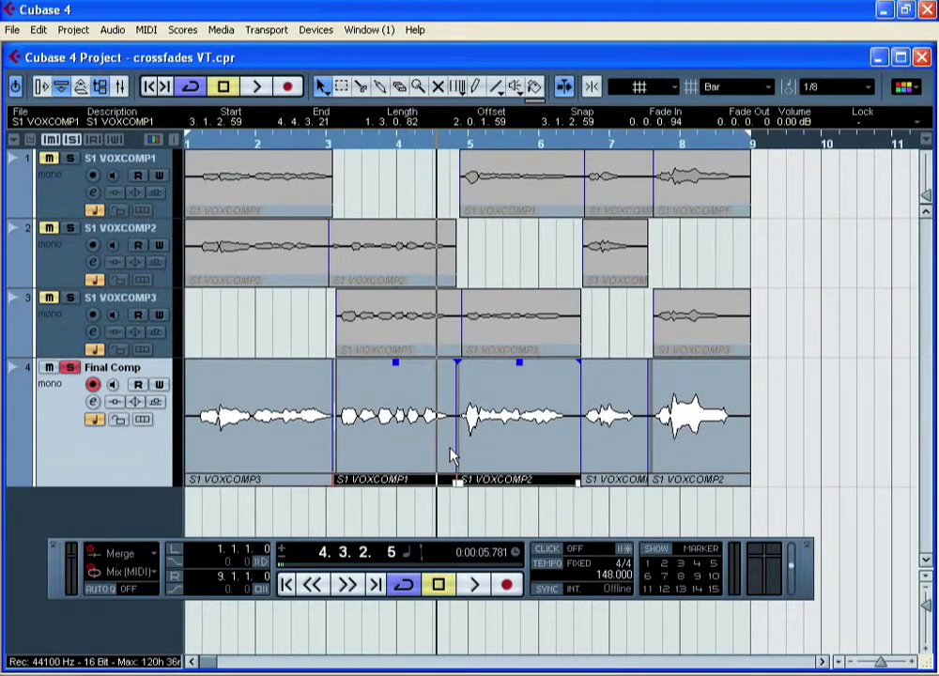
key("x")
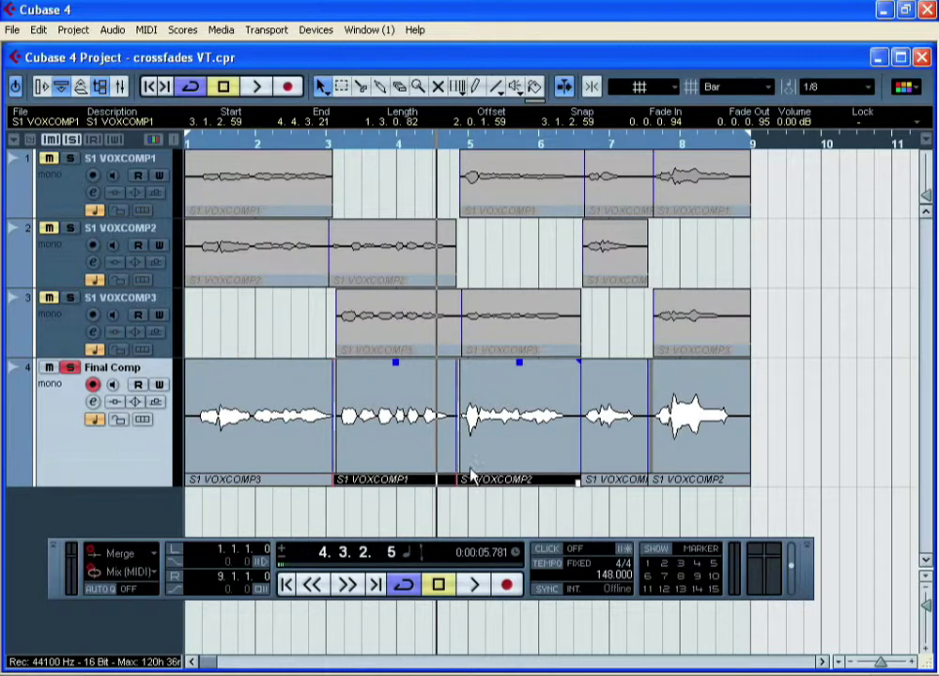
- Crossfade the last two Final Comp events and return the cursor to the project start
left_click_drag(605, 507, 571, 457)
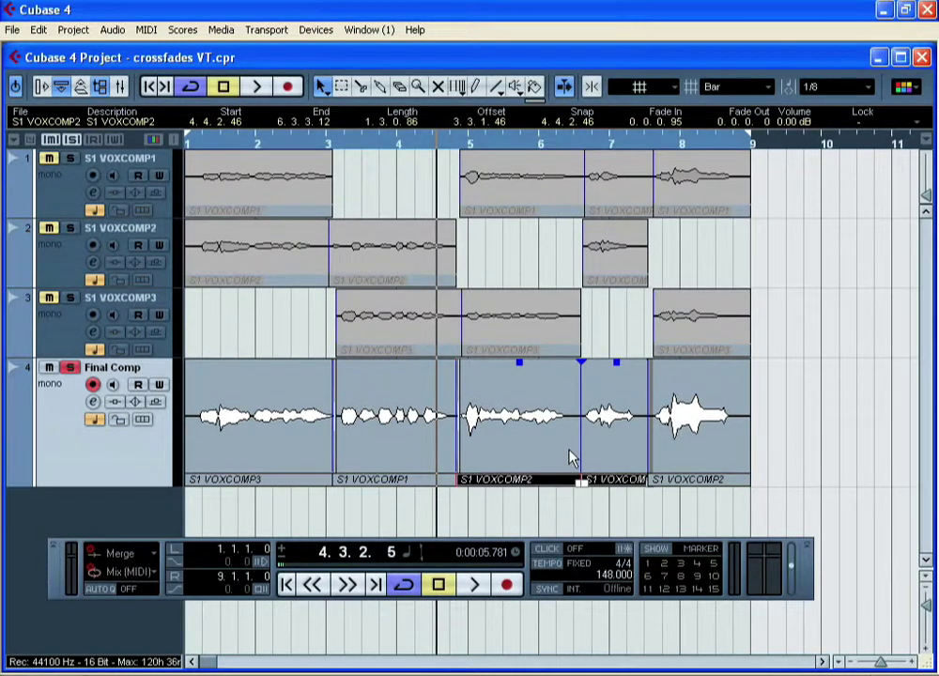
left_click(645, 482)
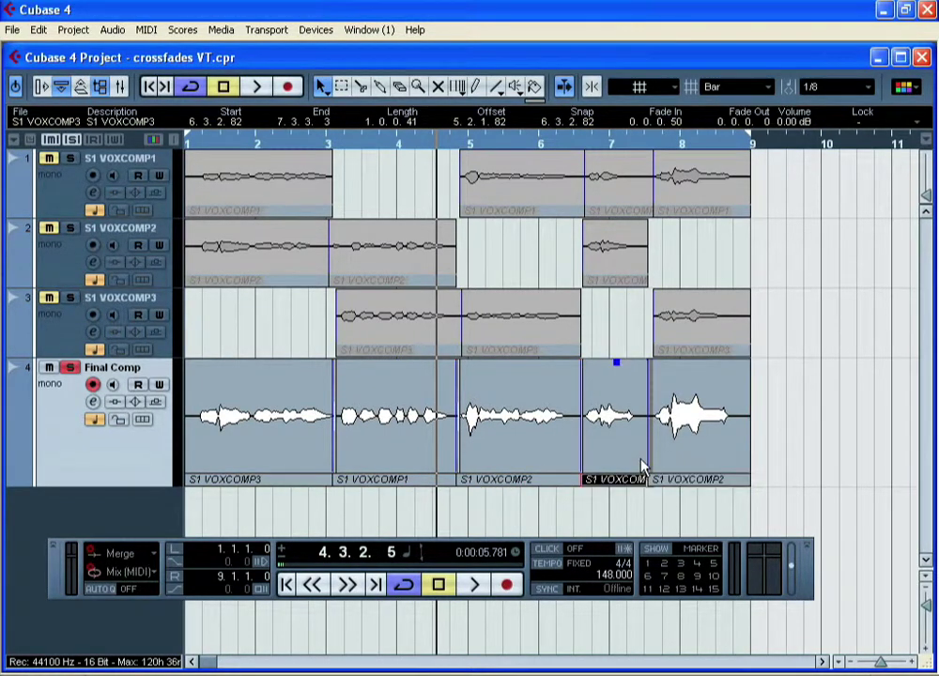
left_click_drag(676, 517, 642, 469)
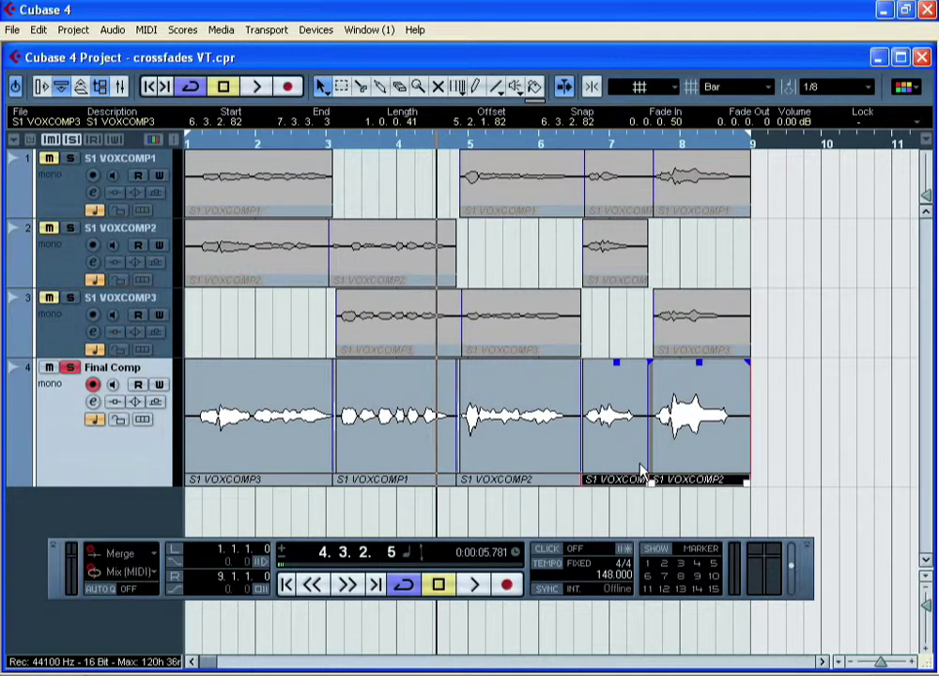
key("x")
left_click(285, 585)
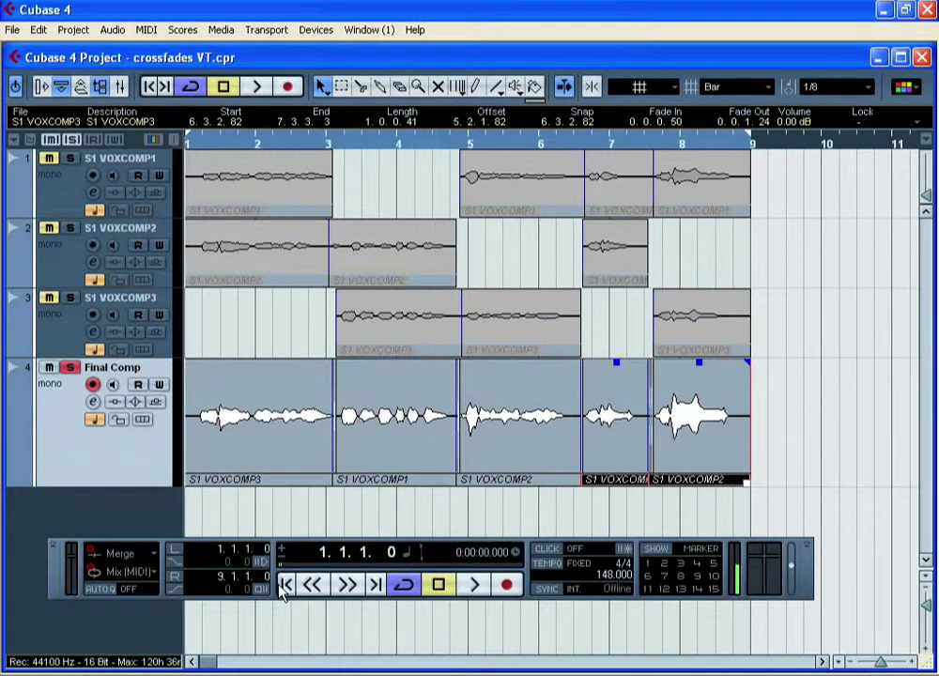
left_click(472, 585)
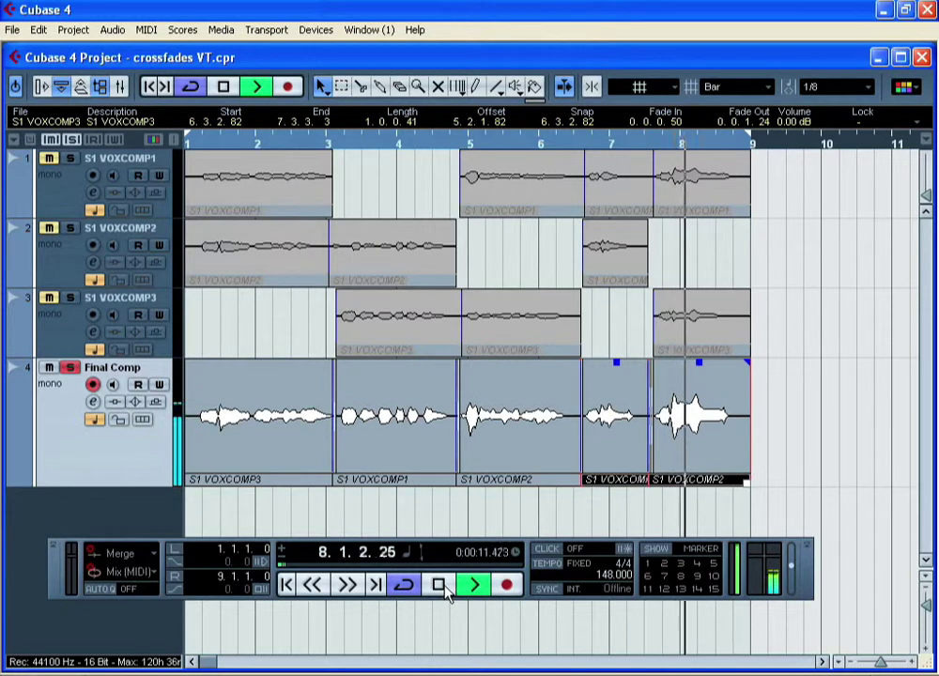
left_click(444, 584)
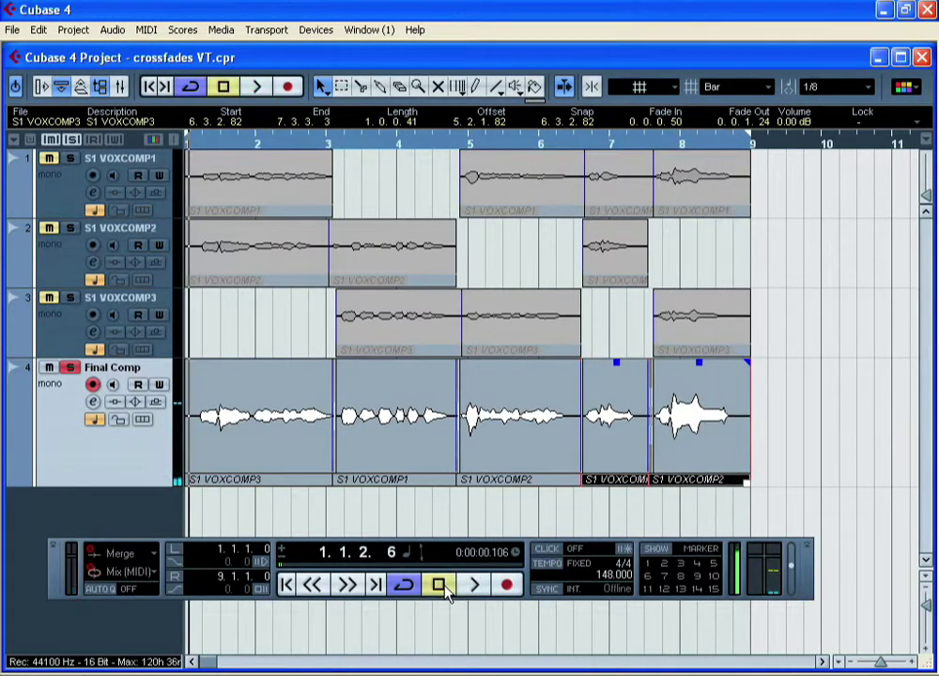
left_click_drag(655, 143, 652, 209)
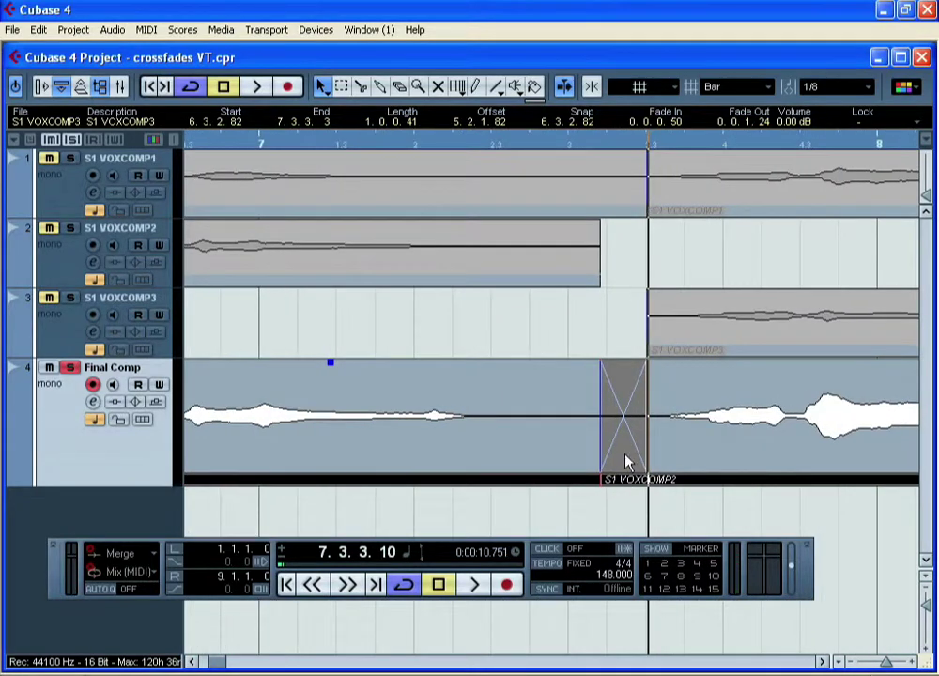
left_click(630, 445)
double_click(631, 442)
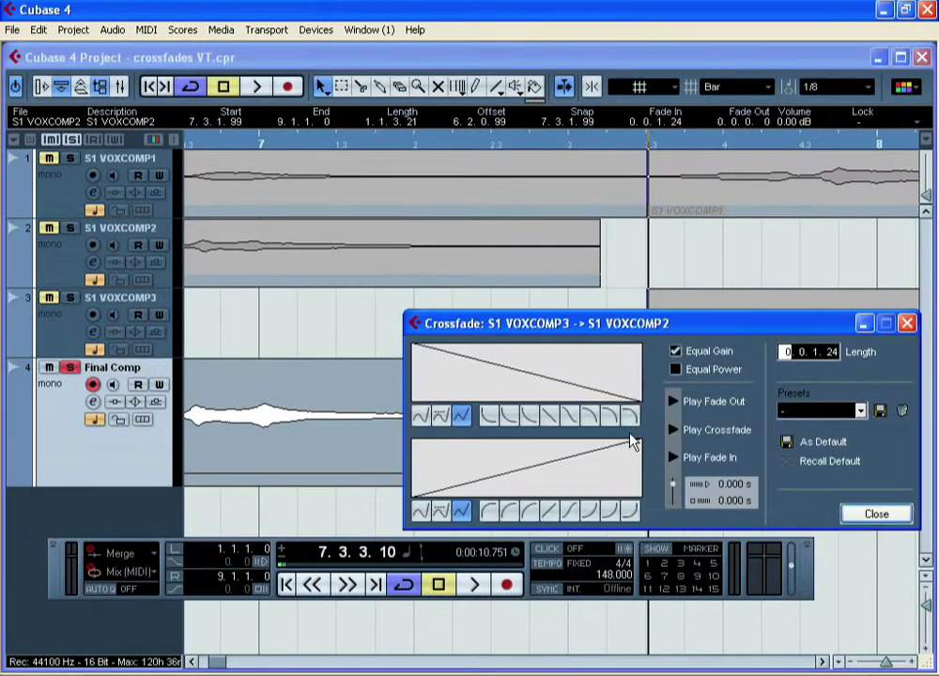
left_click_drag(674, 333, 433, 199)
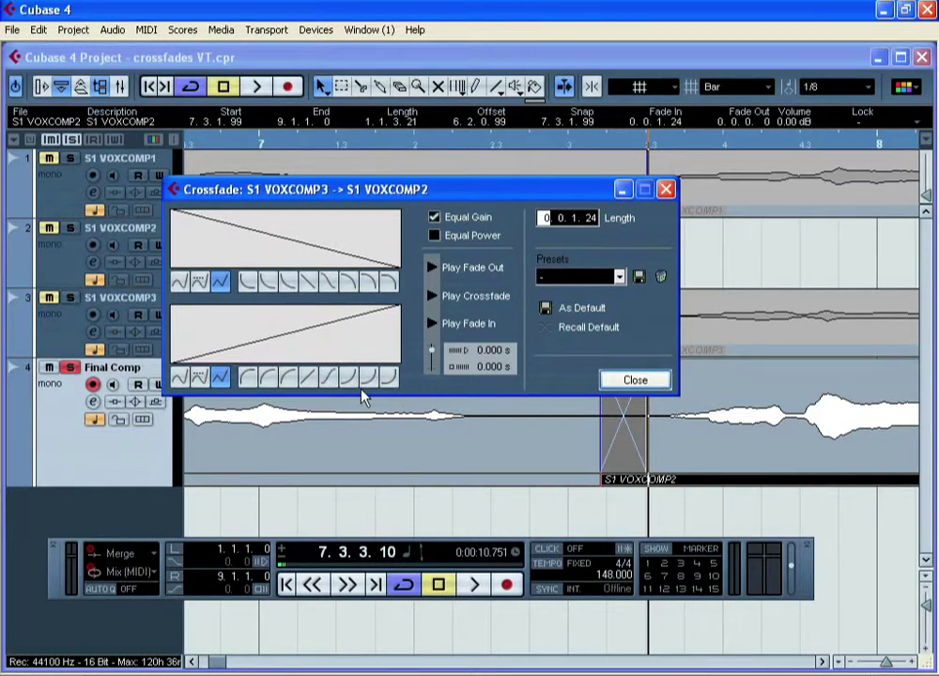
left_click(666, 190)
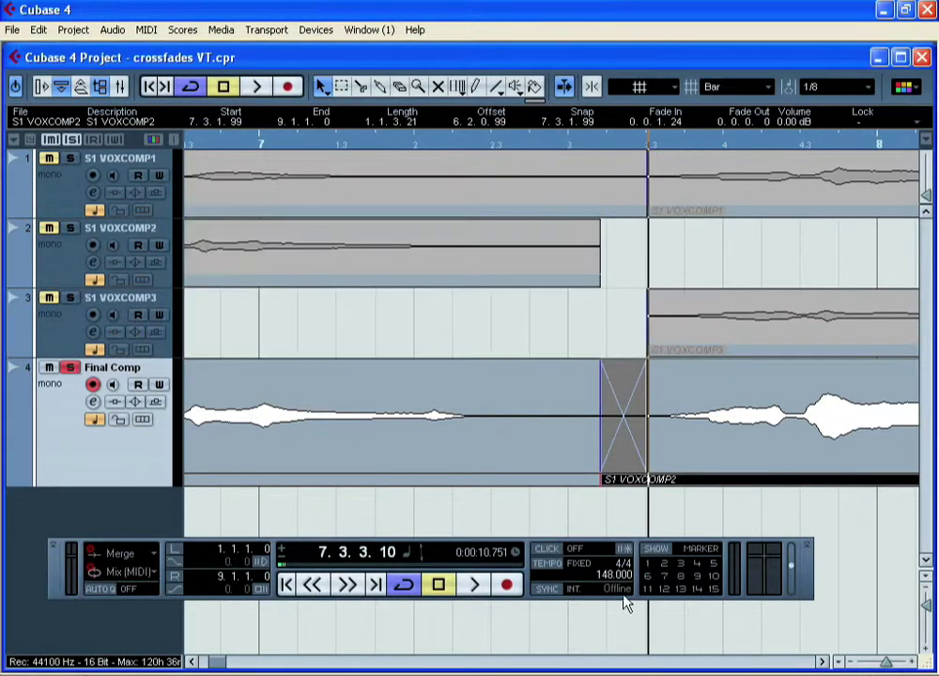
left_click_drag(616, 146, 610, 81)
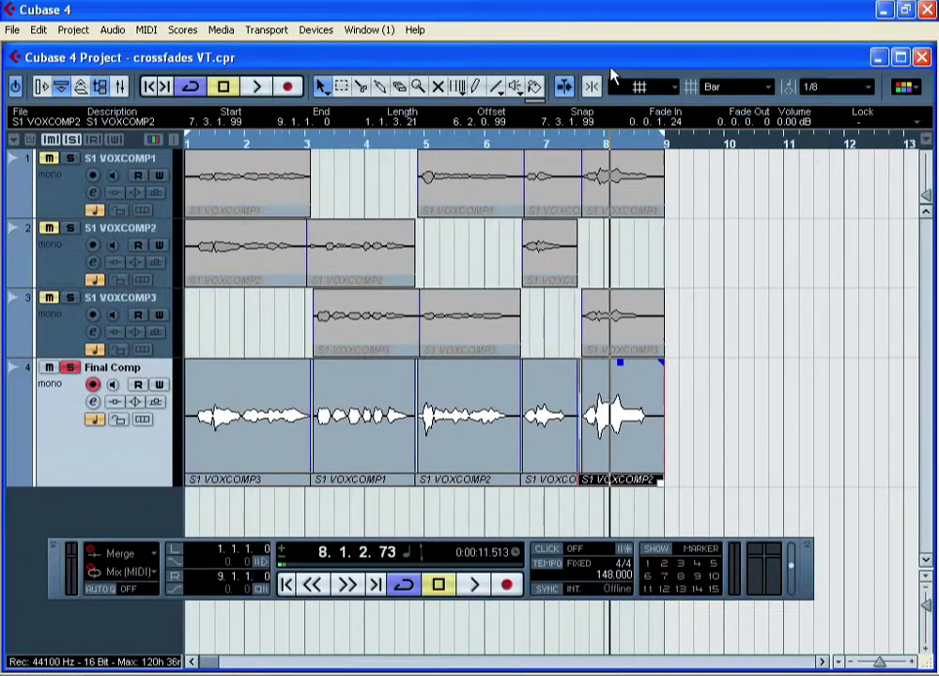
- Return to the start and marquee-select all five crossfaded Final Comp events spanning bars 1 to 9
left_click(287, 585)
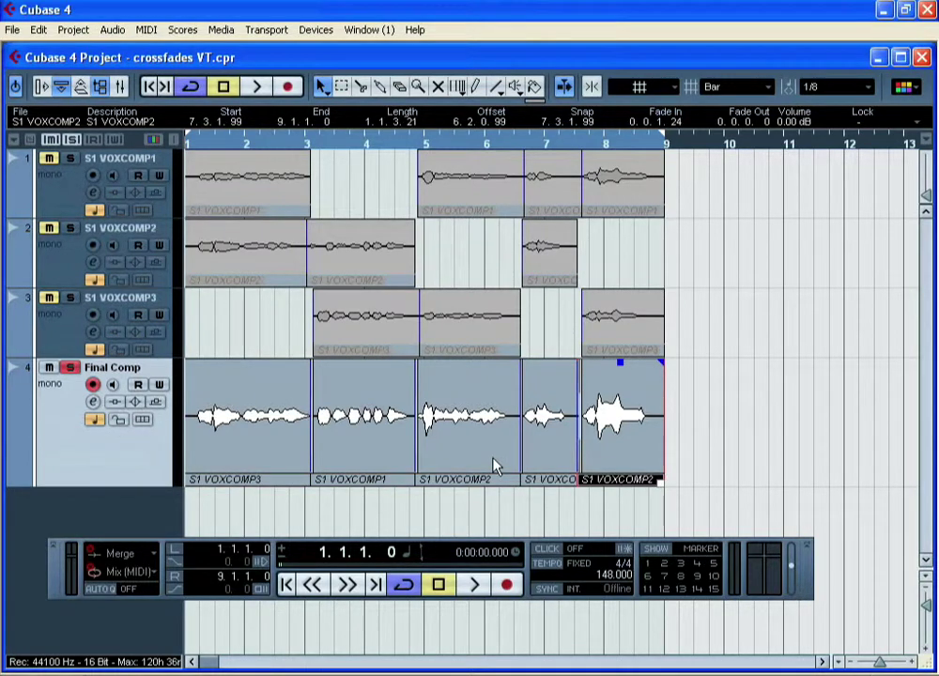
left_click(719, 492)
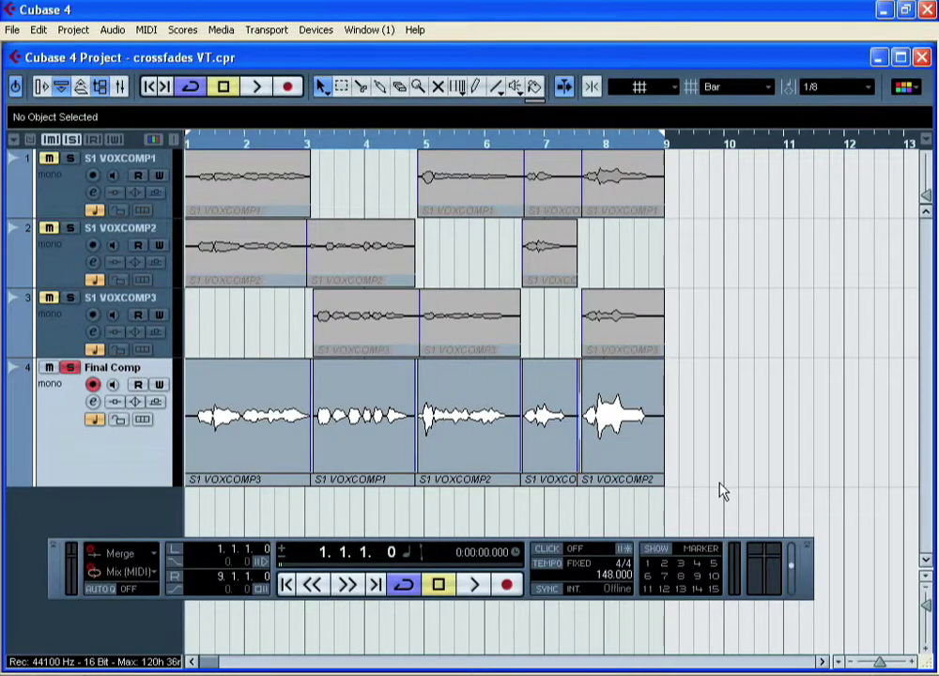
left_click_drag(702, 503, 260, 433)
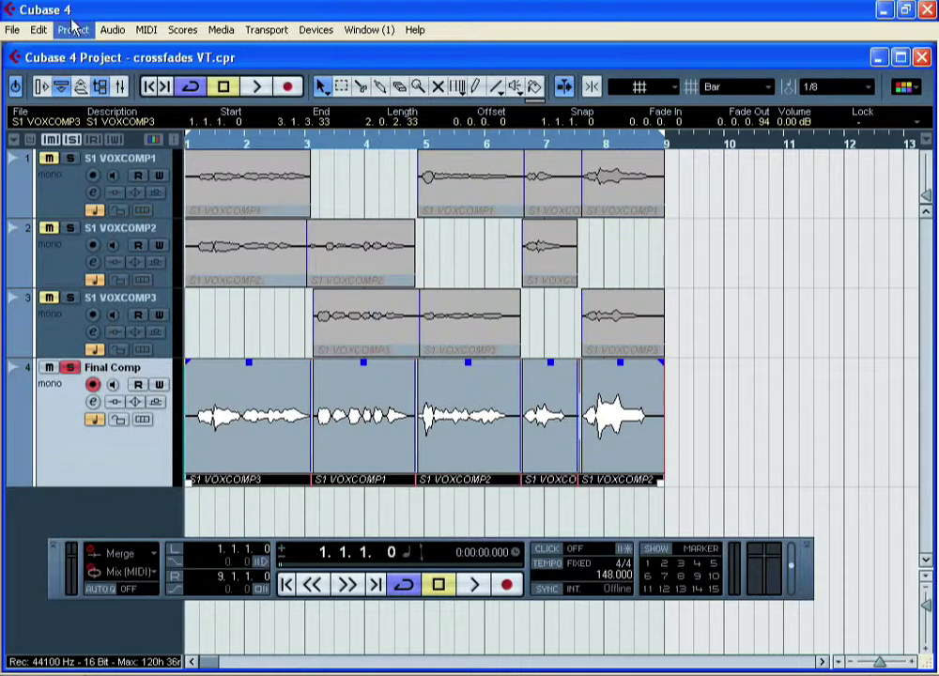
left_click(105, 30)
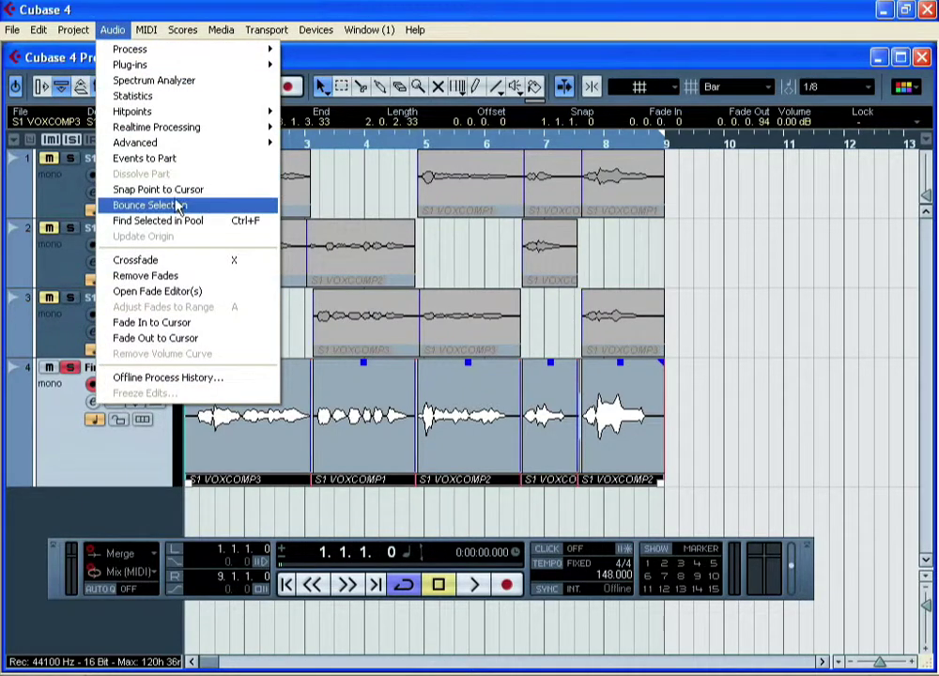
- Bounce the selection and replace the five events with the single Final Comp.wav event
left_click(201, 212)
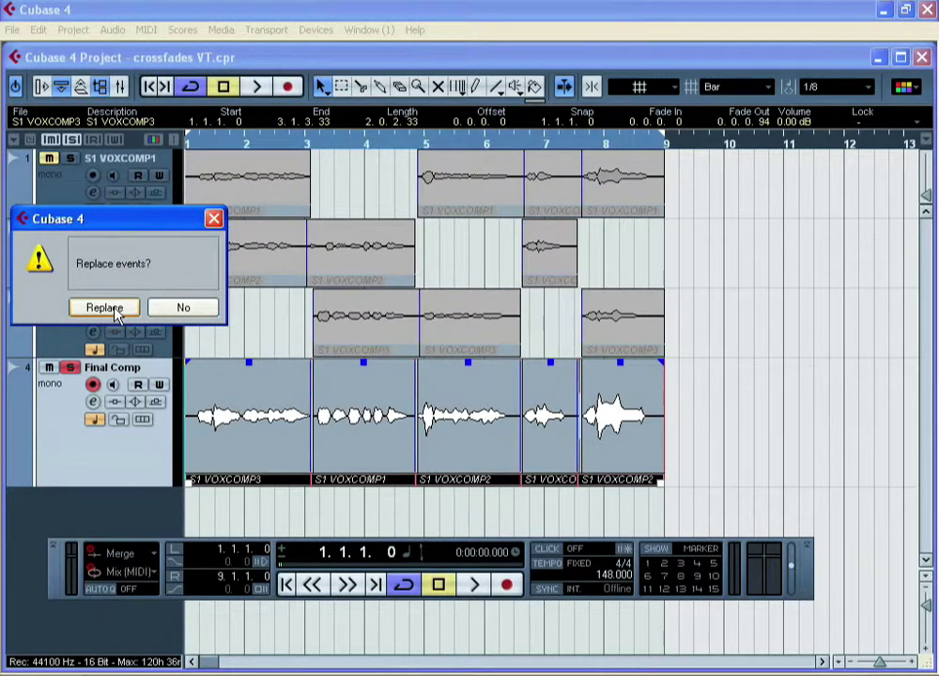
left_click(110, 309)
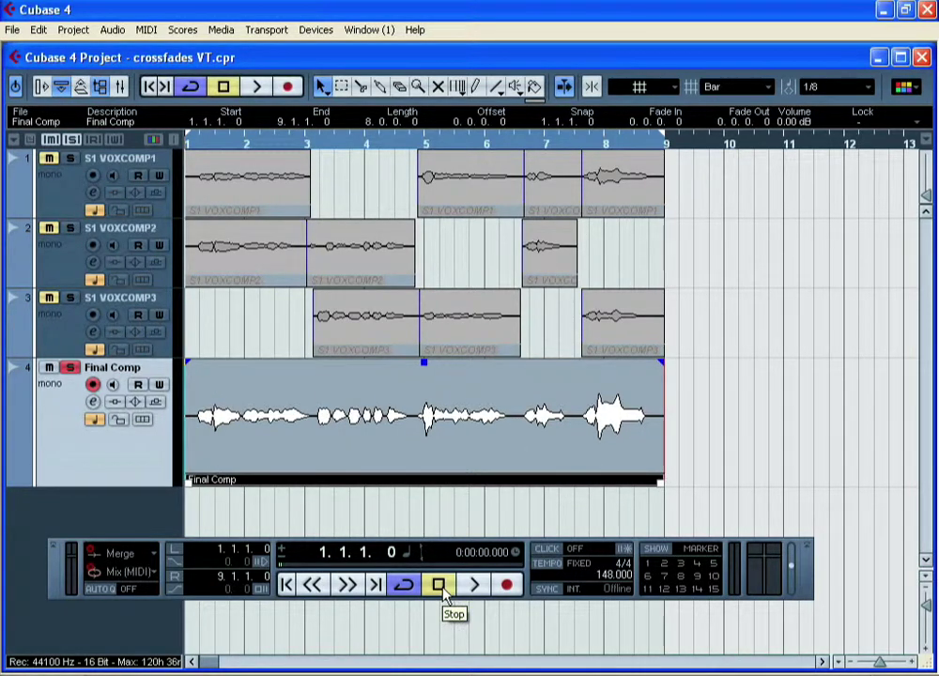
left_click(220, 29)
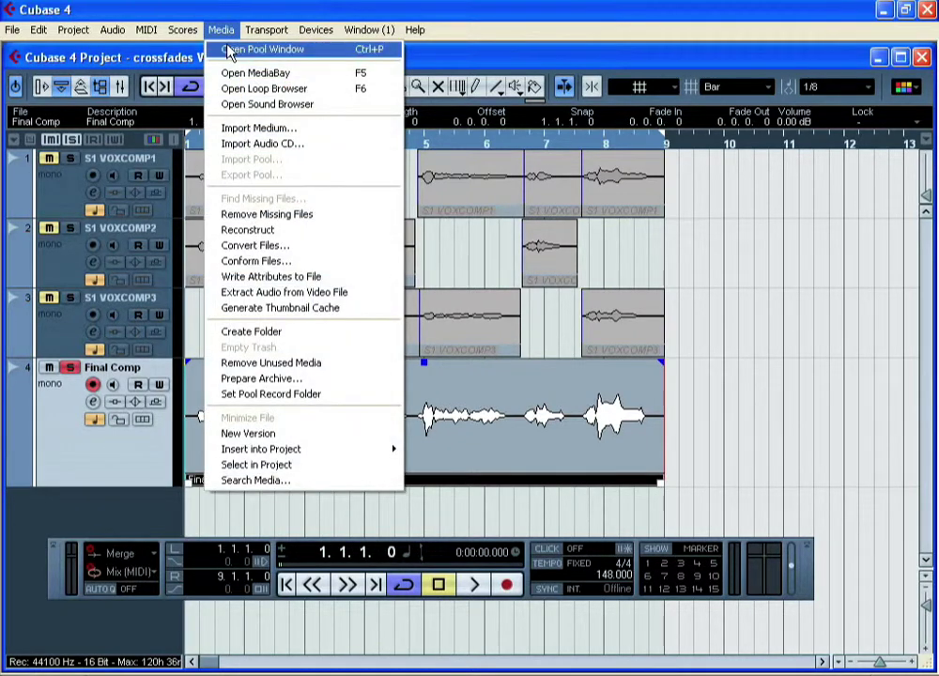
left_click(225, 48)
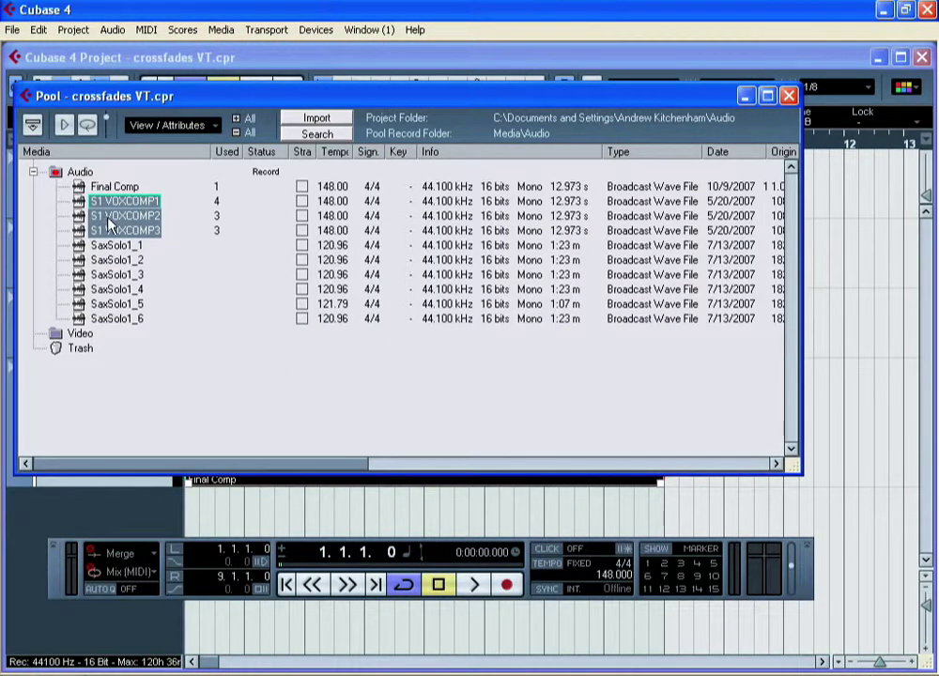
left_click(105, 187)
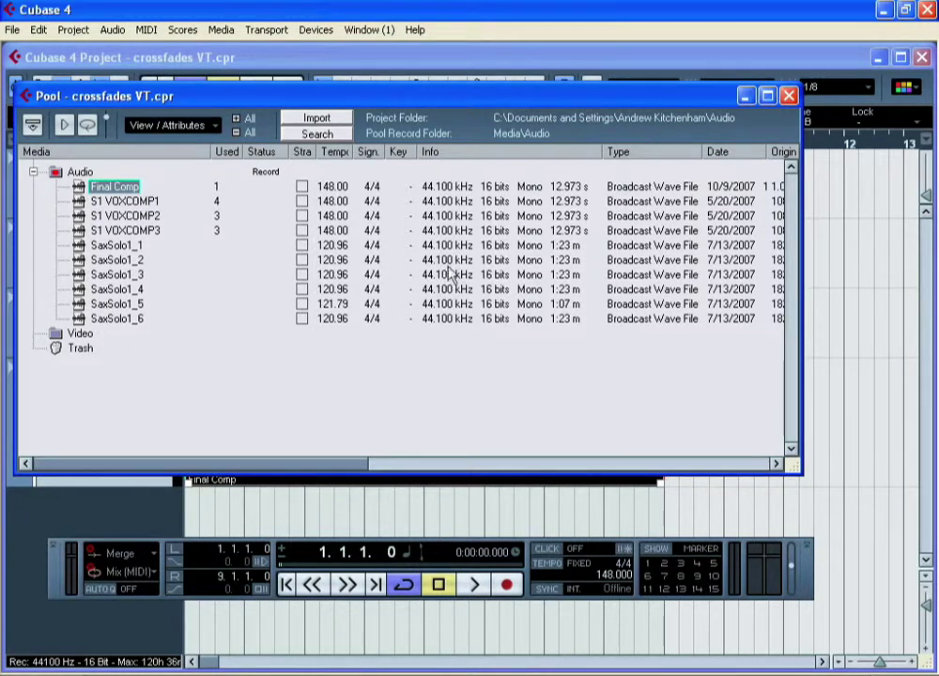
left_click(789, 95)
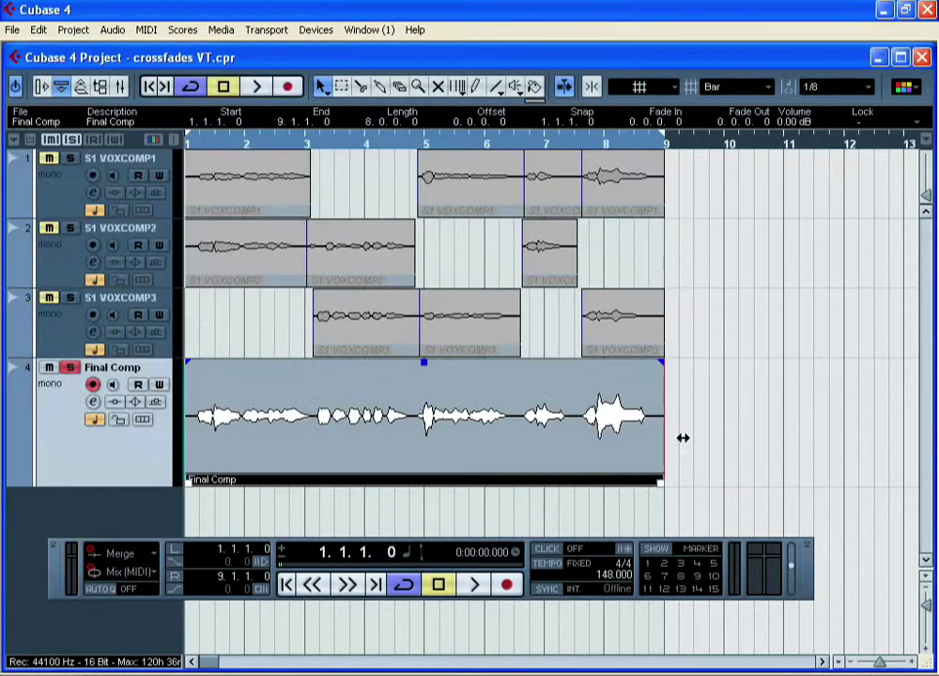
left_click(475, 587)
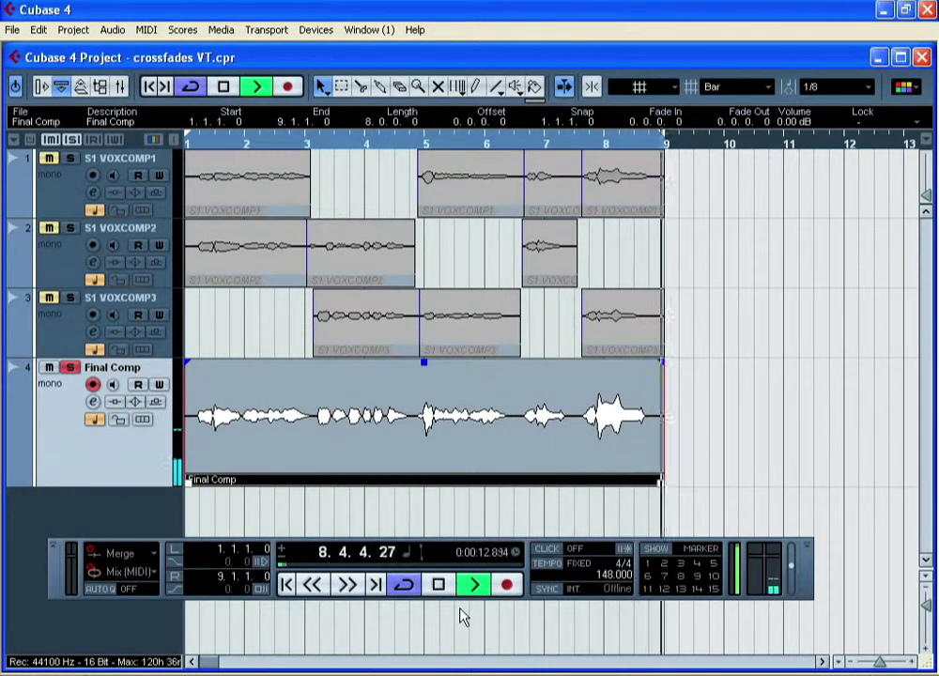
key("space")
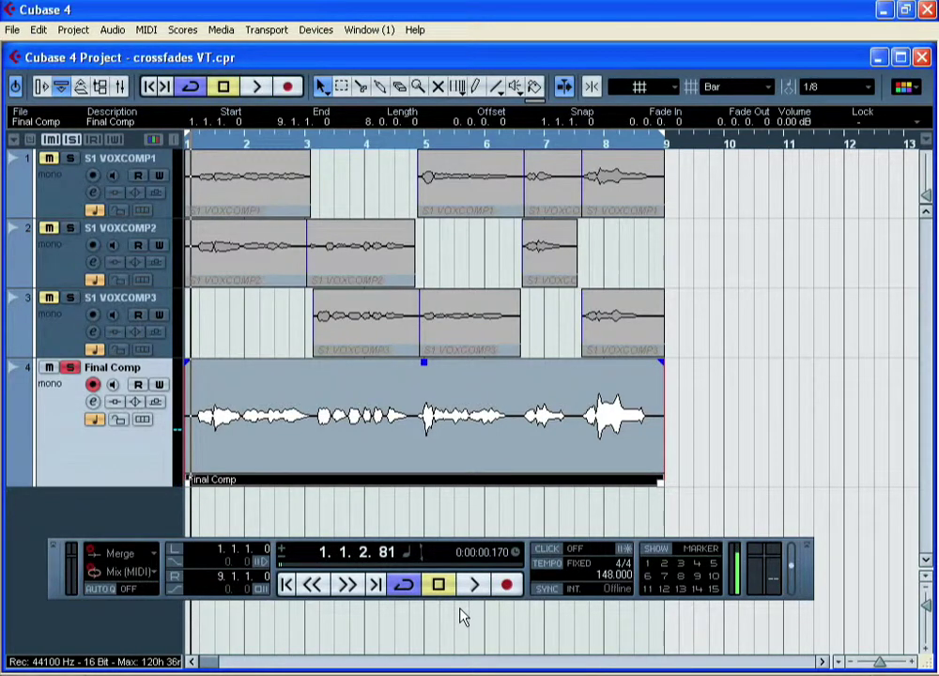